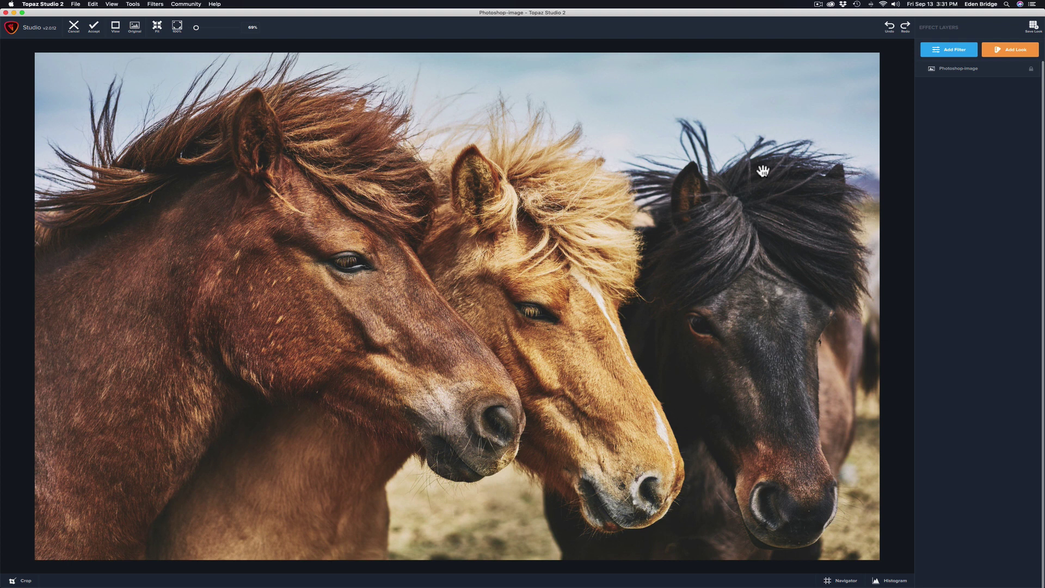
Step: Add a Color Overlay filter to the horse photo
left_click(956, 51)
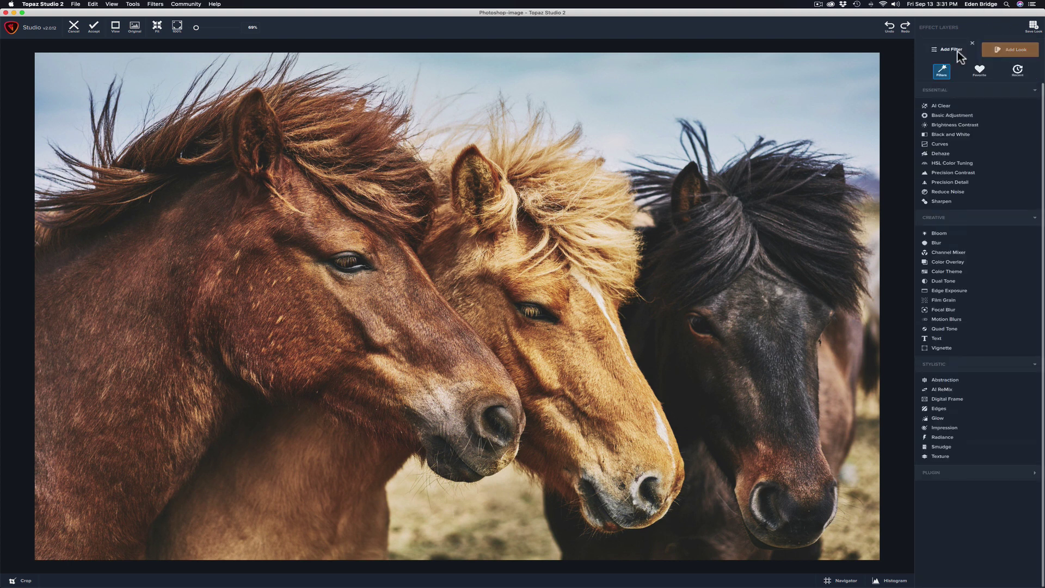
left_click(943, 263)
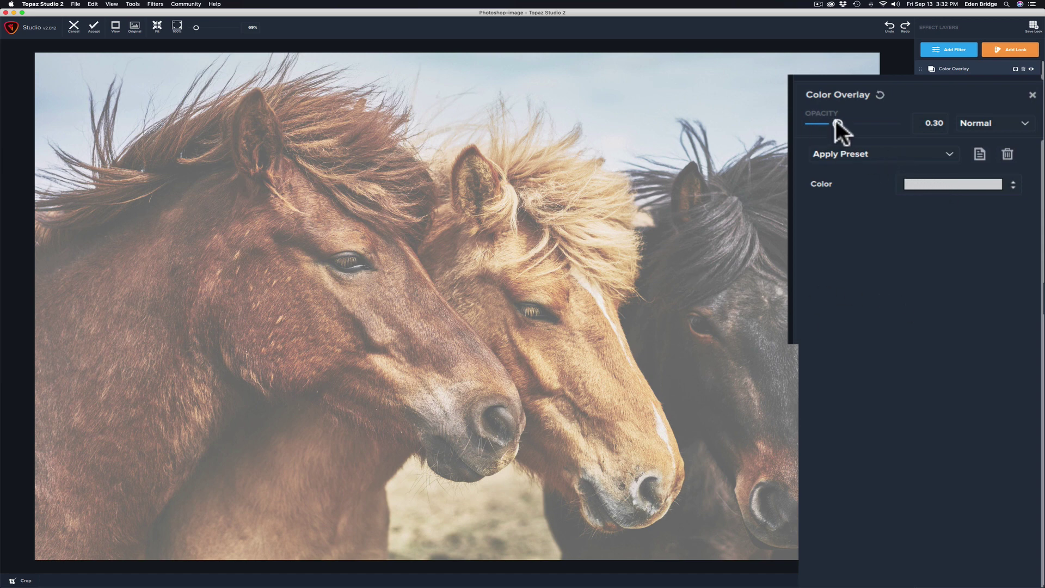
Step: Try the Color Overlay opacity at 1.00, 0.49 and 0.32
left_click_drag(834, 119, 934, 122)
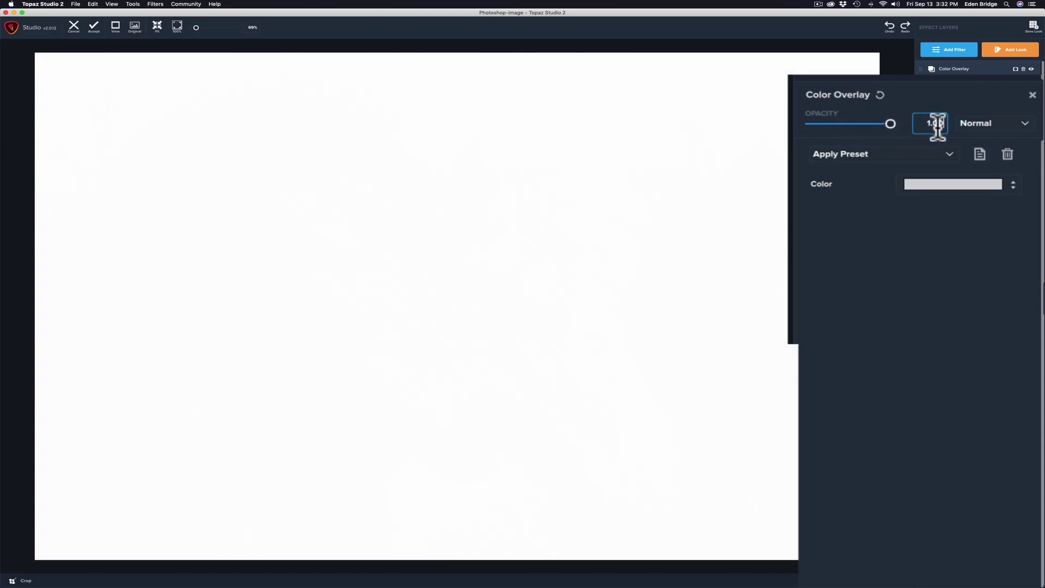
double_click(935, 123)
type("0.49")
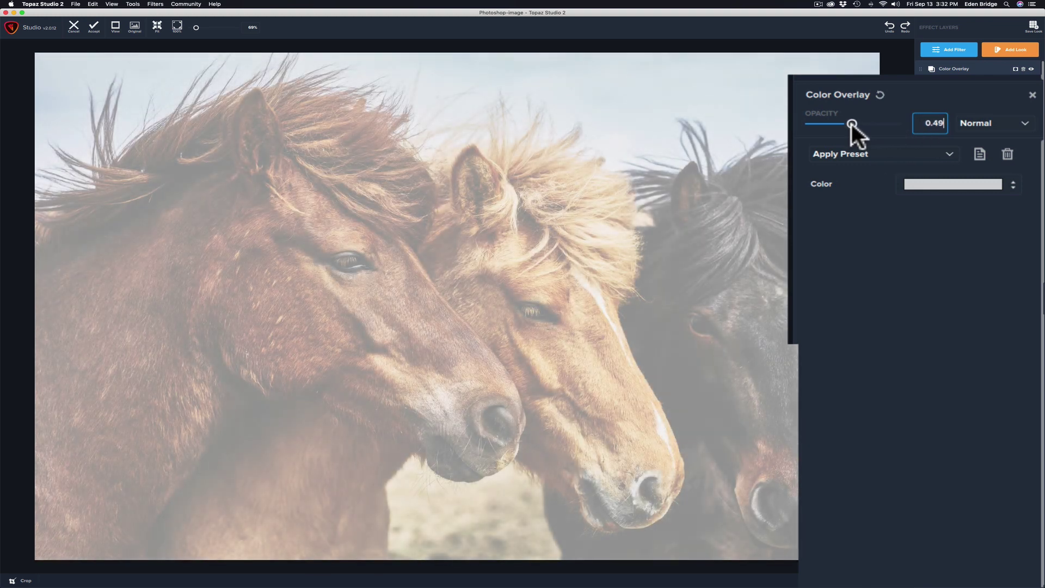
left_click_drag(852, 123, 838, 124)
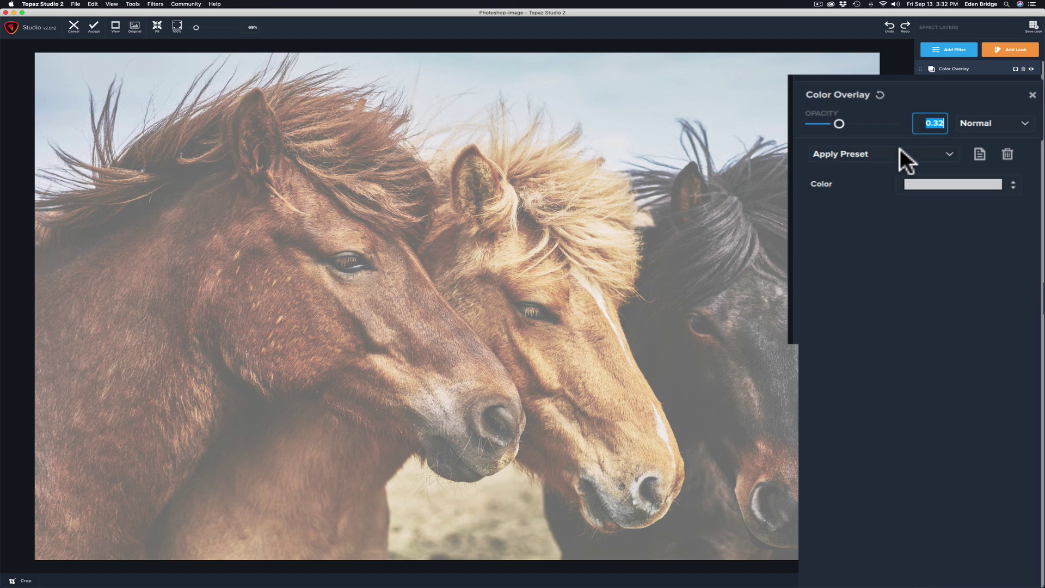
Step: Try the Amber preset on the Color Overlay filter and compare it with the original photo
left_click(949, 151)
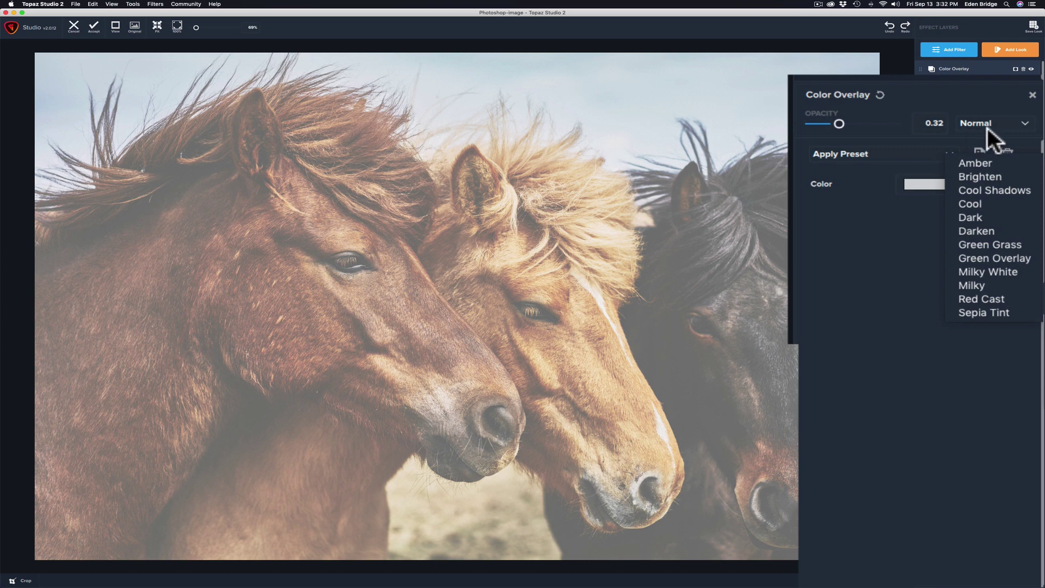
left_click(979, 161)
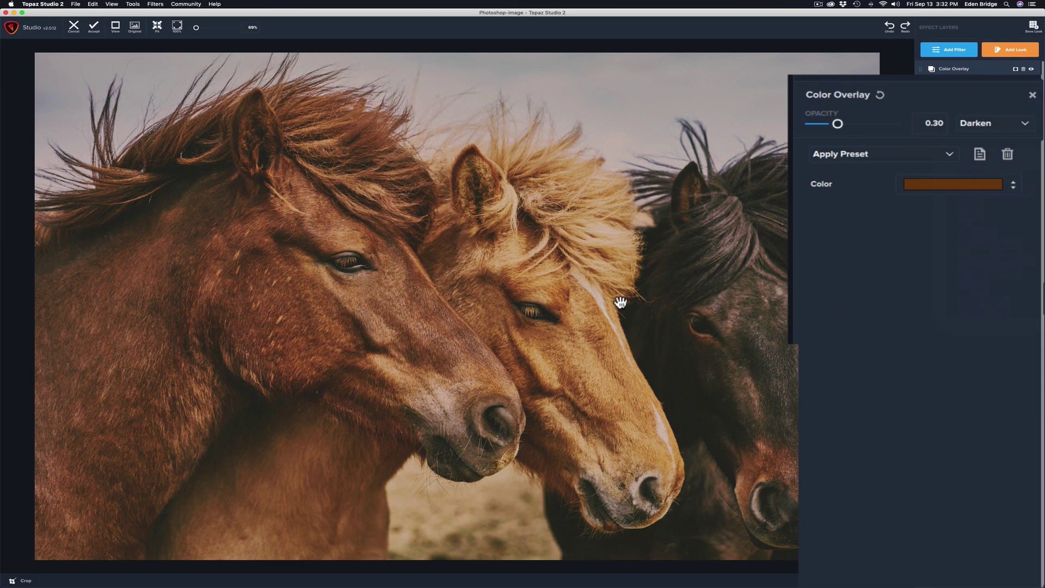
left_click(492, 292)
left_click(492, 293)
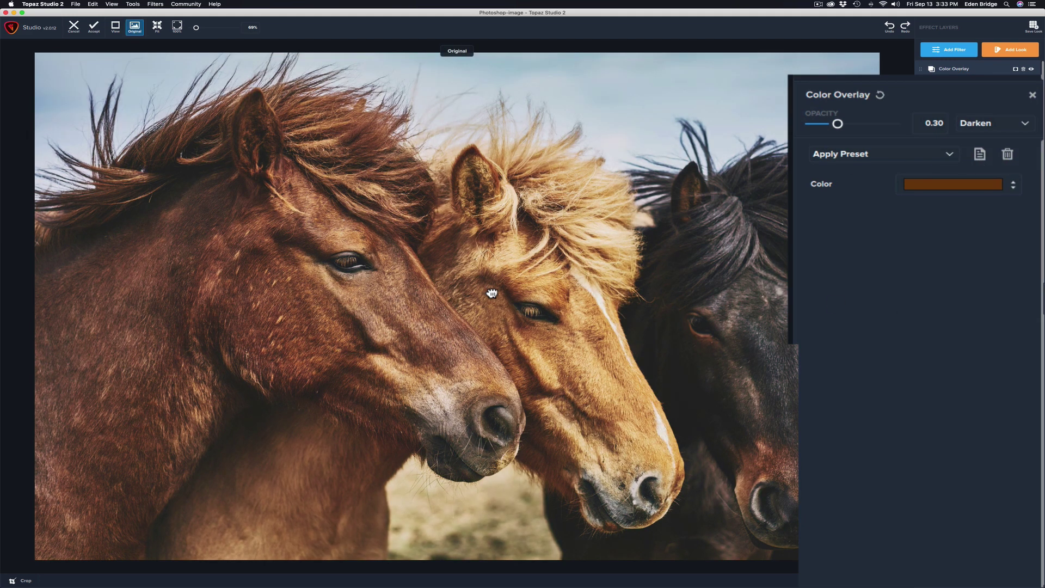
left_click(492, 292)
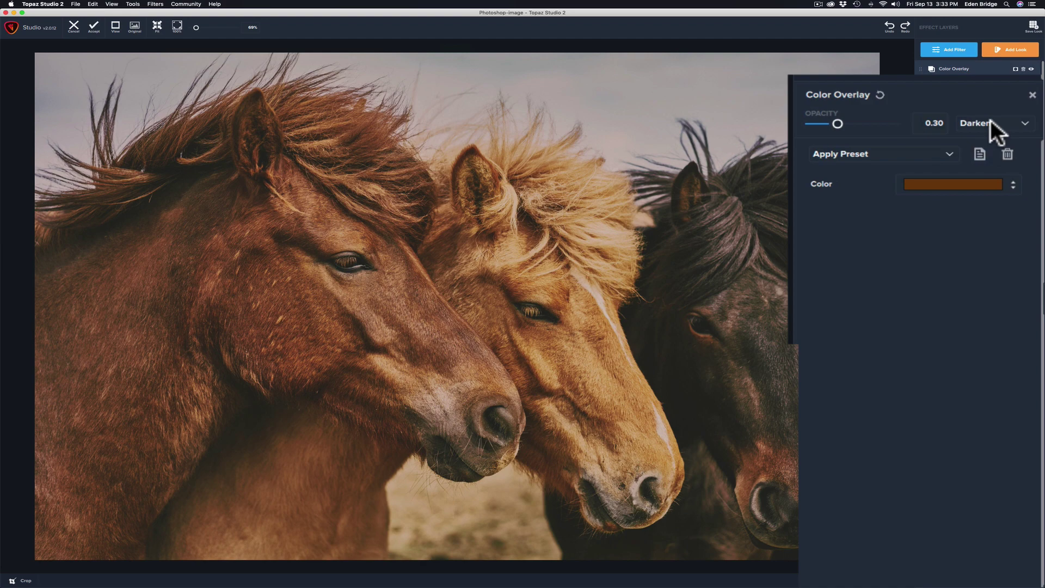
left_click(1026, 124)
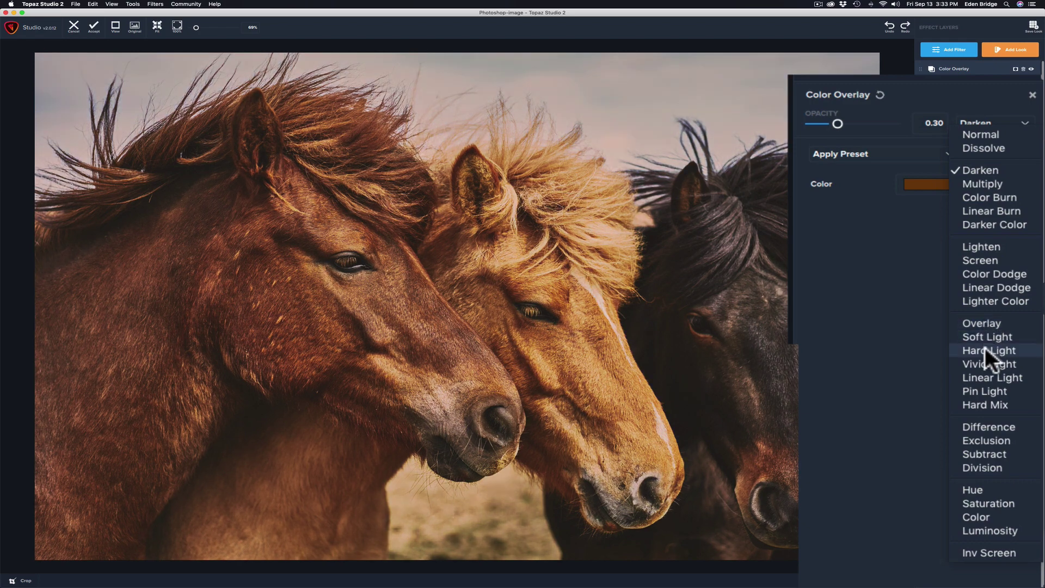
left_click(890, 308)
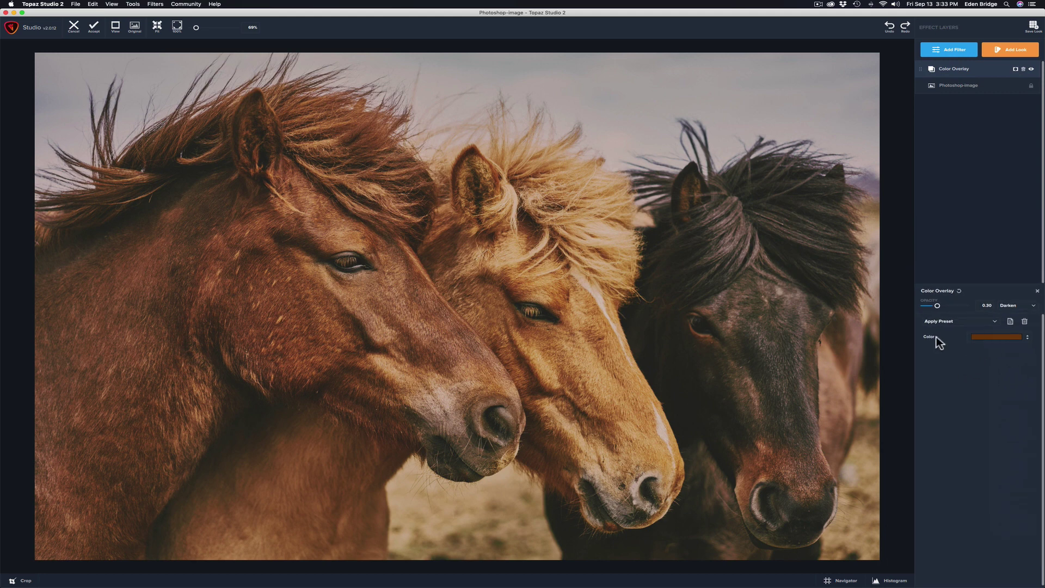
Step: Try the Brighten, Cool Shadows and Cool presets on the Color Overlay filter one after another
left_click(994, 322)
left_click(1007, 334)
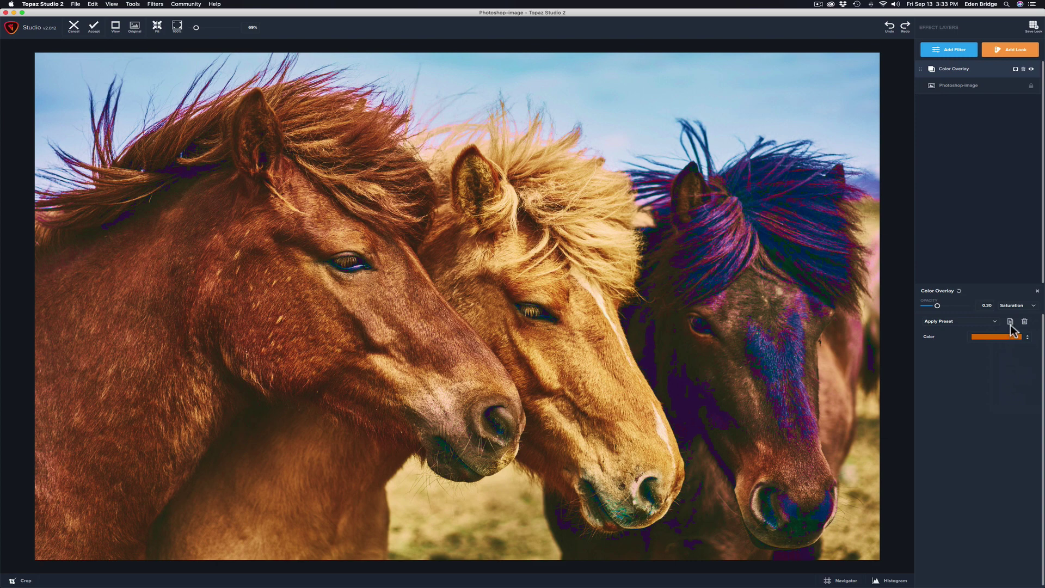
left_click(994, 322)
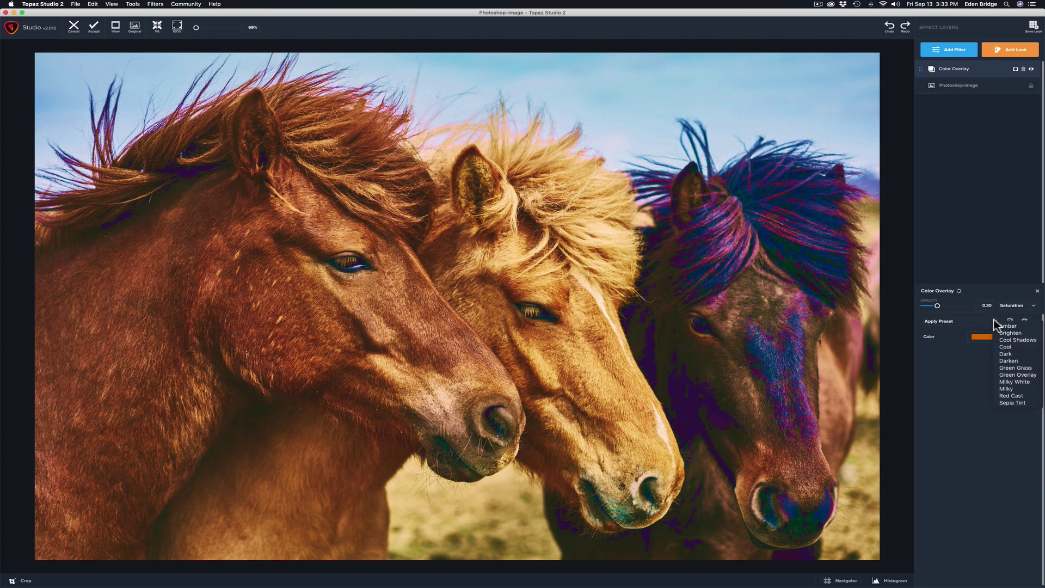
left_click(1006, 340)
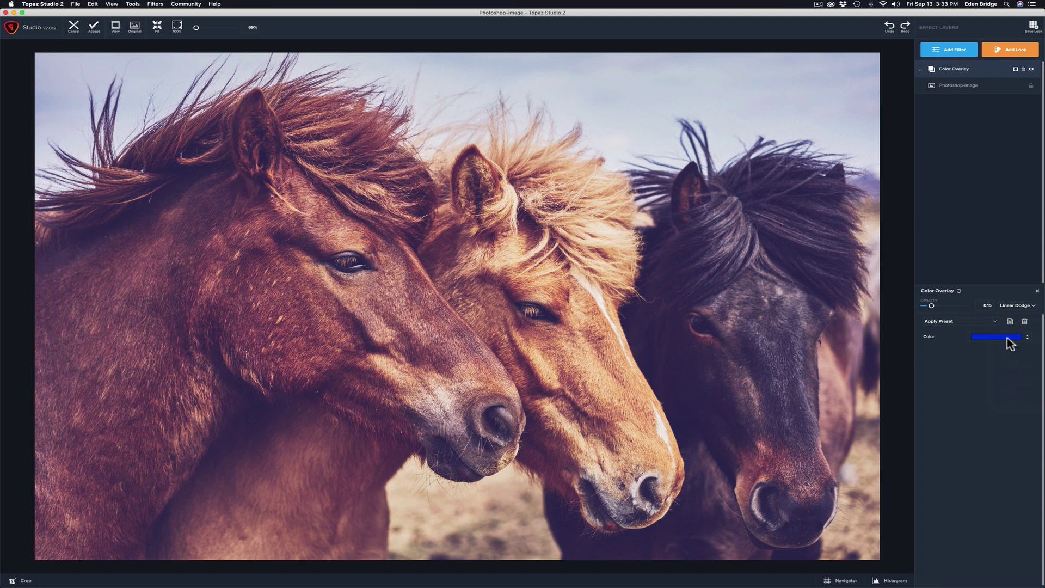
left_click(995, 321)
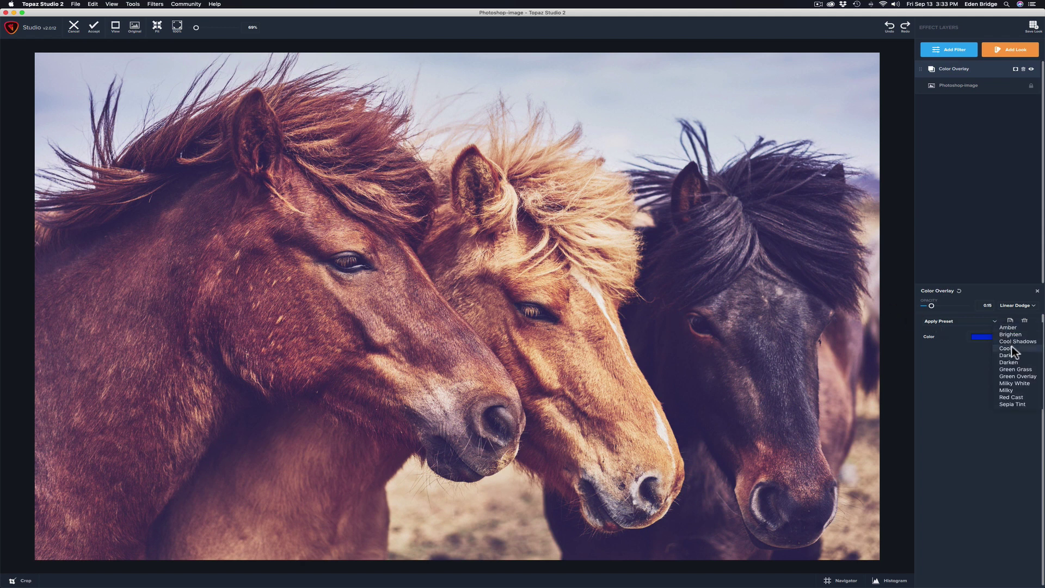
left_click(1011, 348)
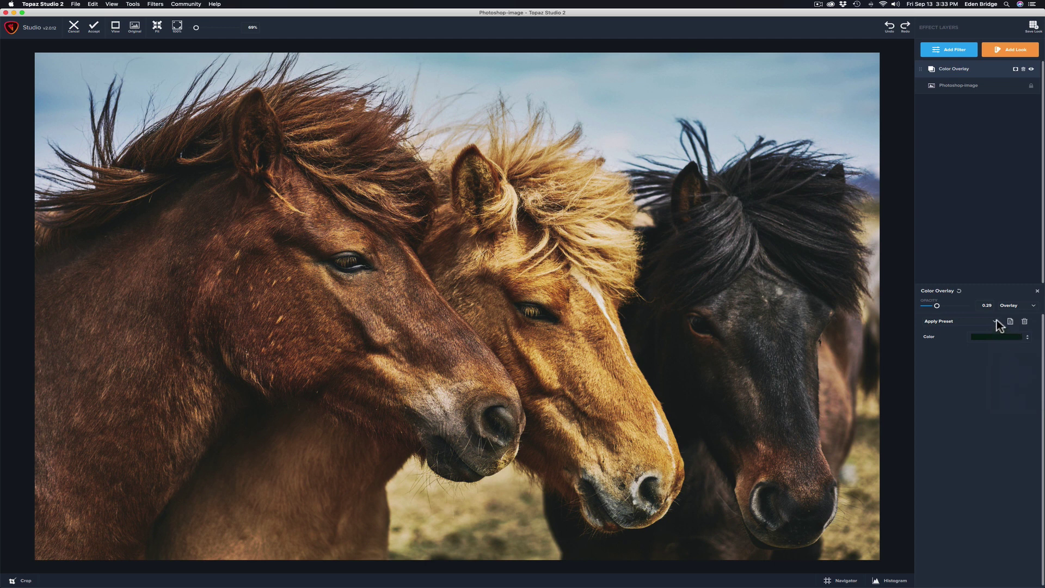
Step: Try the Dark, Green Grass, Milky White and Red Cast presets on the Color Overlay filter
left_click(996, 320)
left_click(1005, 355)
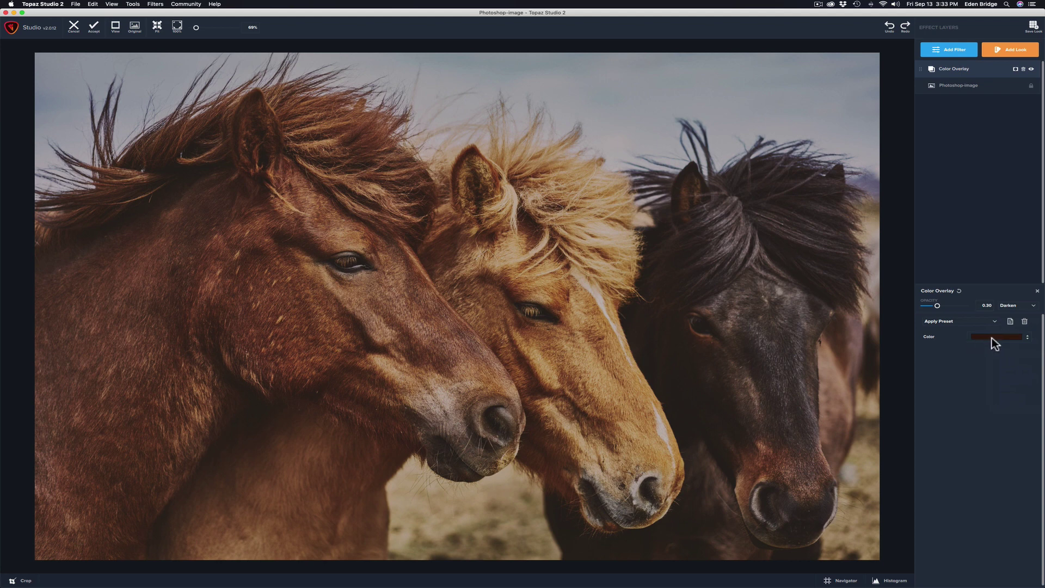
left_click(995, 321)
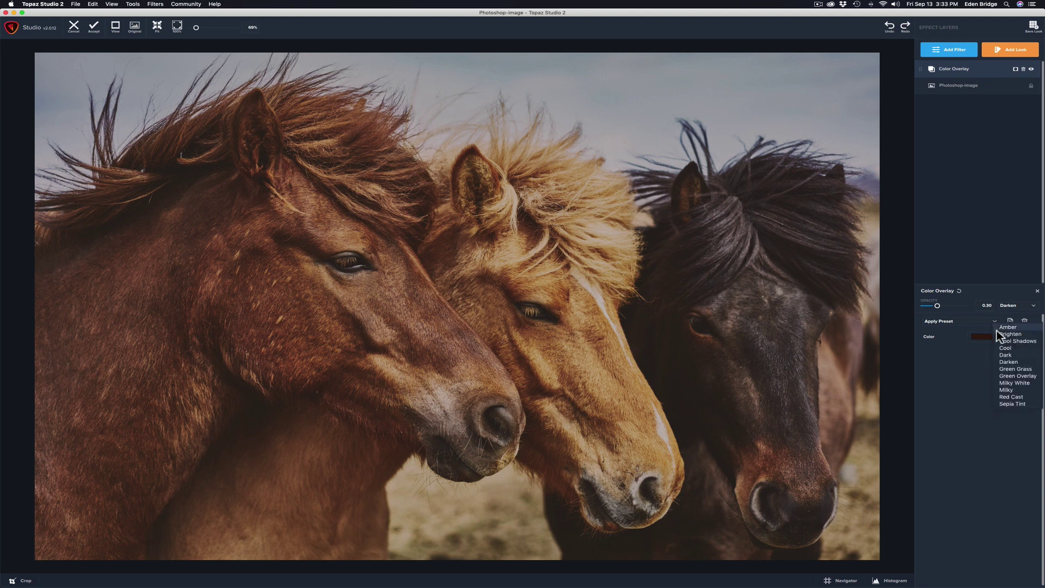
left_click(1010, 369)
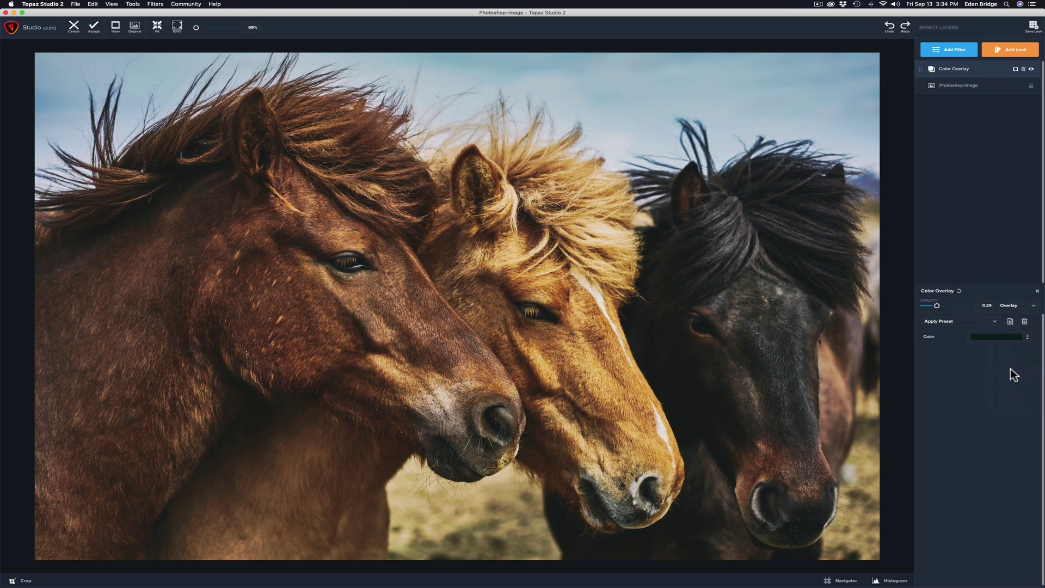
left_click(995, 321)
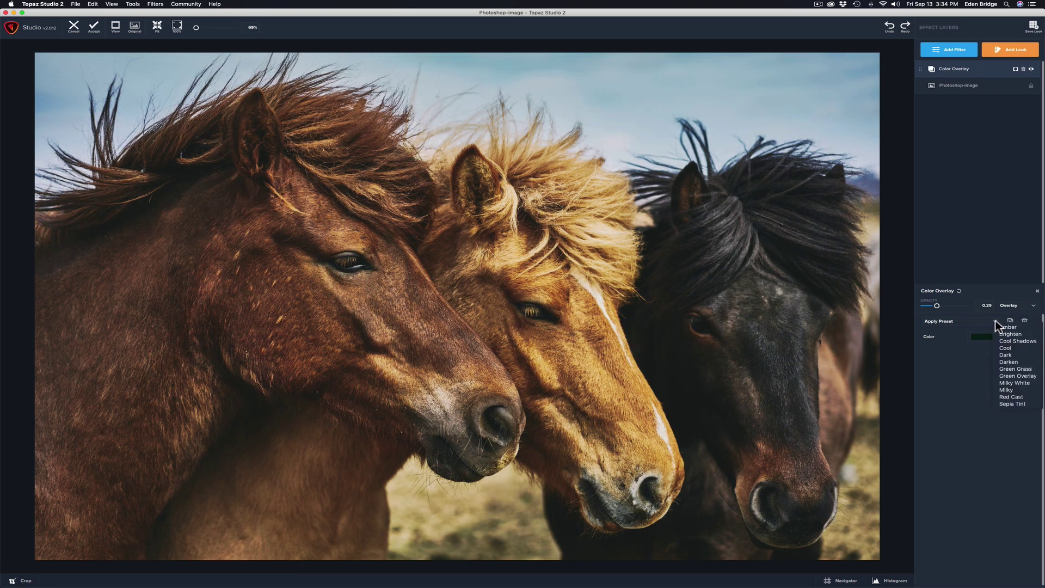
left_click(1014, 381)
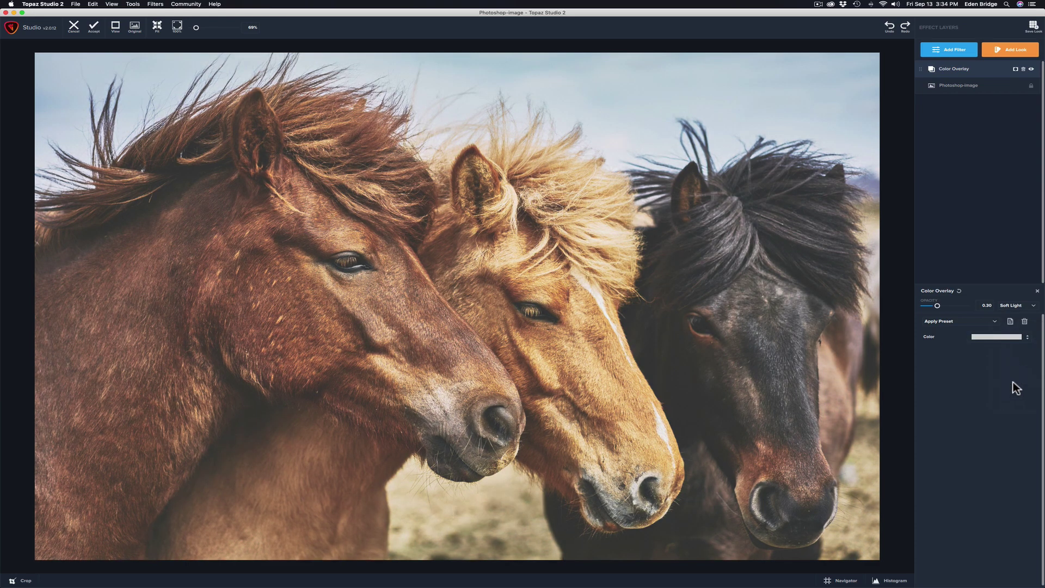
left_click(994, 322)
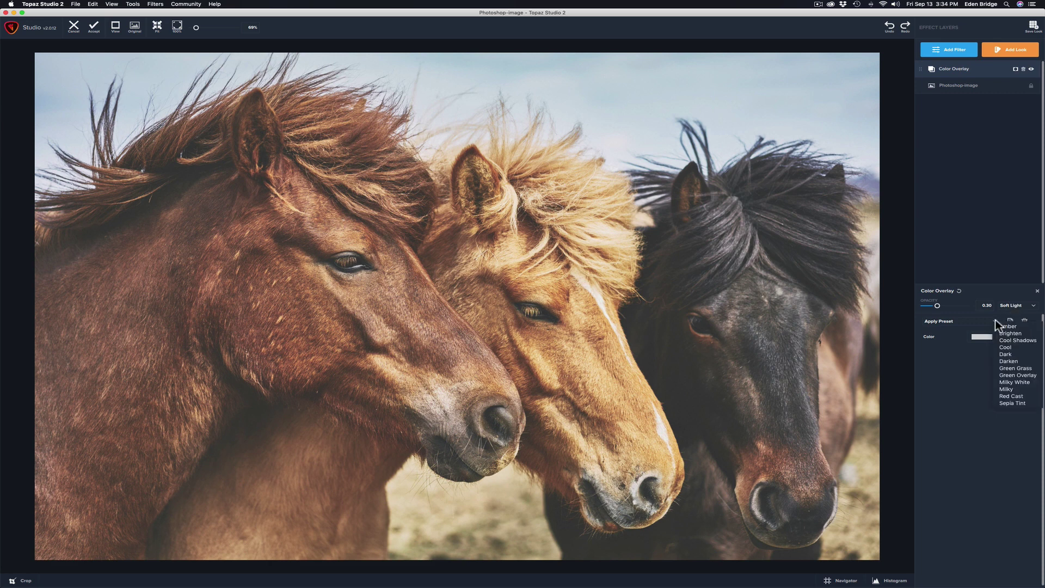
left_click(1010, 394)
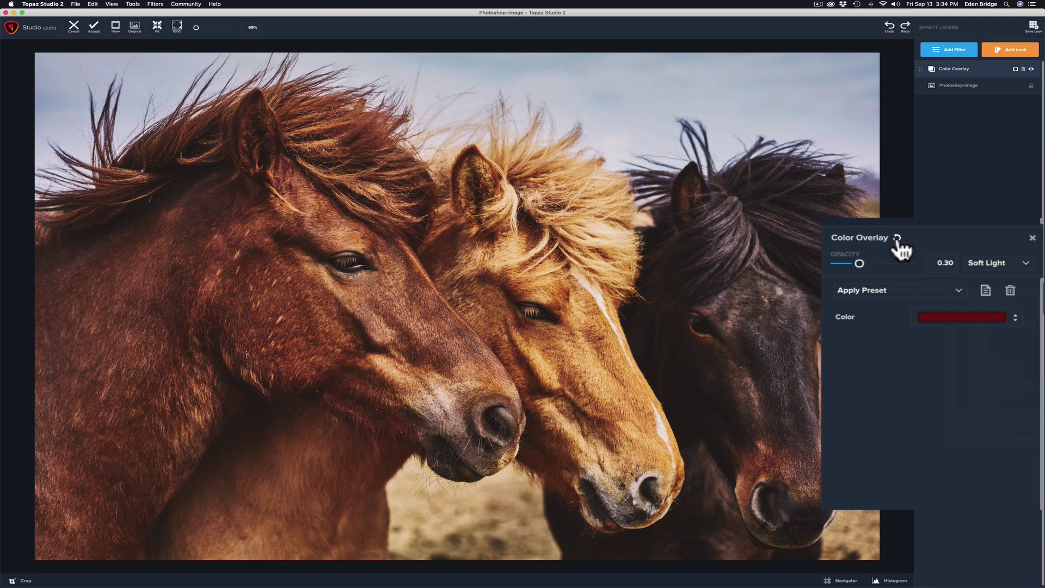
Step: Reset the Color Overlay filter to its defaults and set its opacity to 1.00
left_click(959, 291)
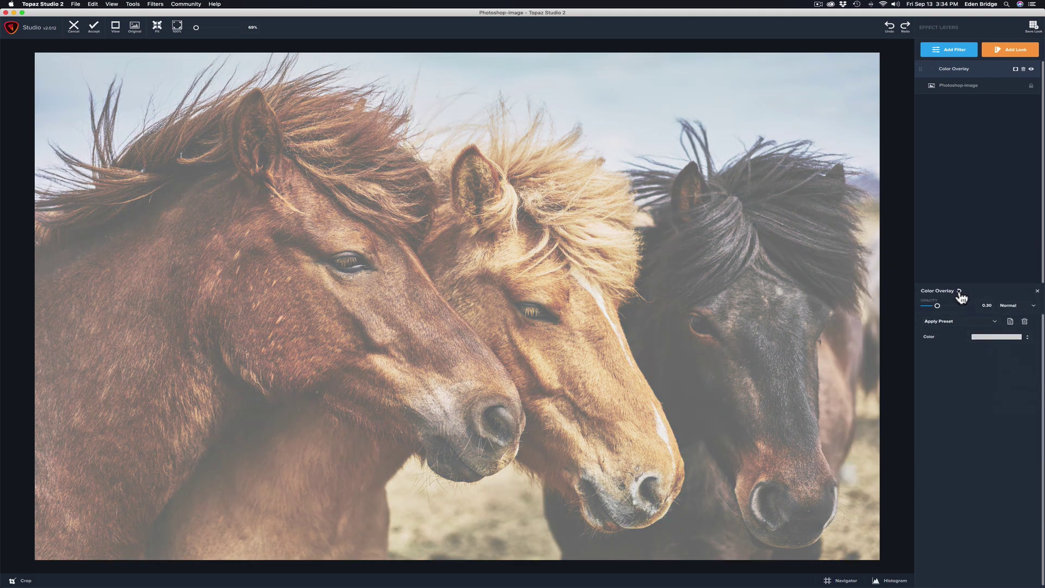
left_click_drag(936, 307, 977, 309)
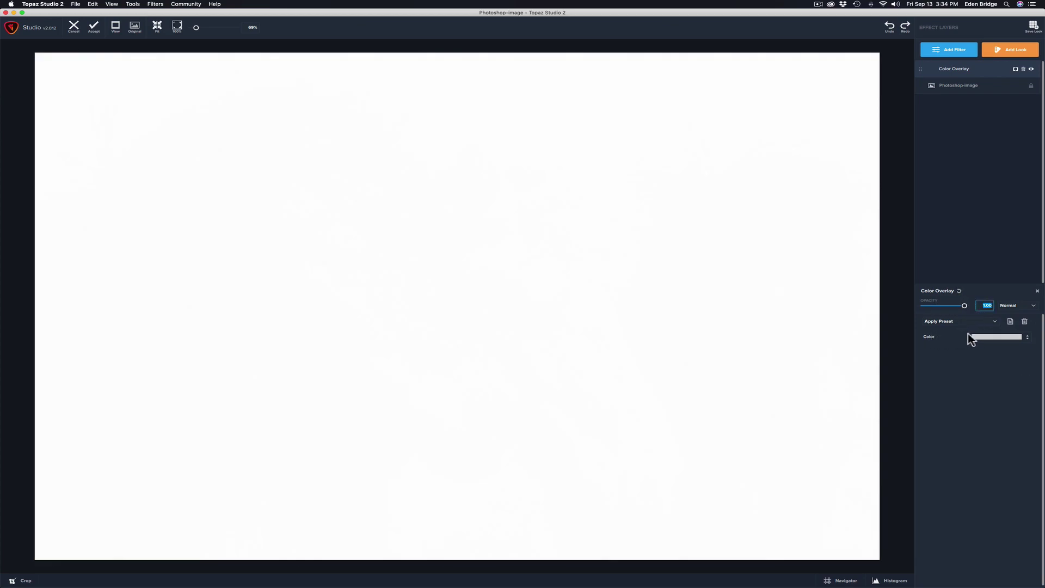
Step: Try a bright red as the overlay color and cancel the color choice
left_click(1020, 336)
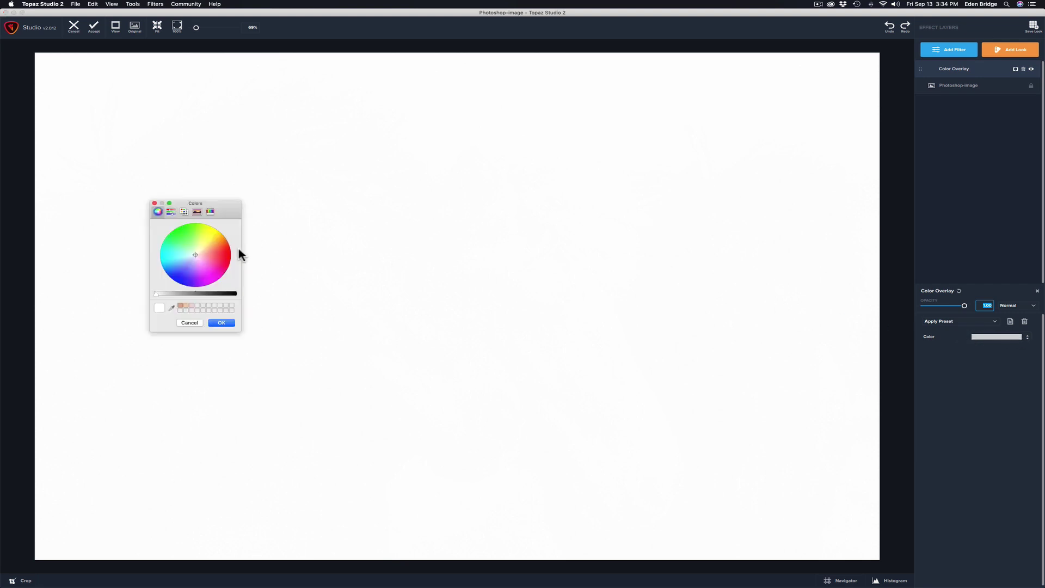
left_click_drag(204, 204, 245, 207)
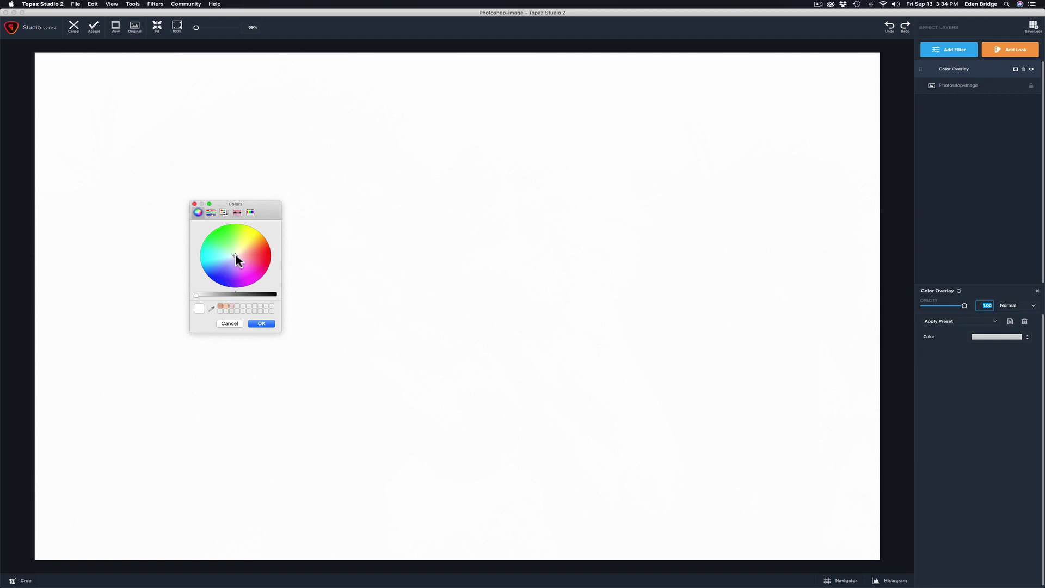
left_click_drag(236, 259, 263, 251)
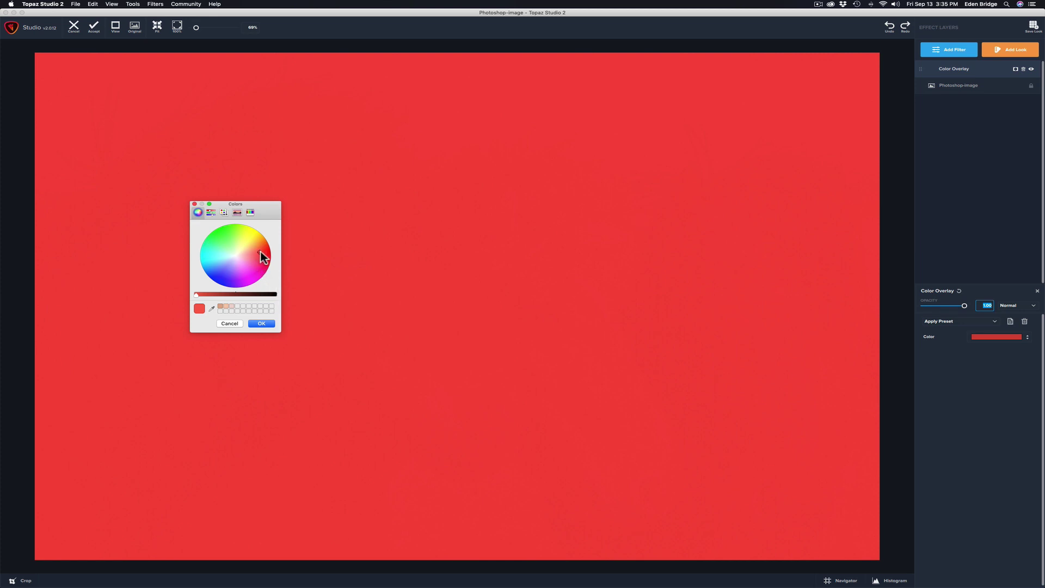
mouse_move(196, 295)
left_mouse_down()
mouse_move(263, 295)
mouse_move(190, 297)
left_mouse_up()
left_click(195, 204)
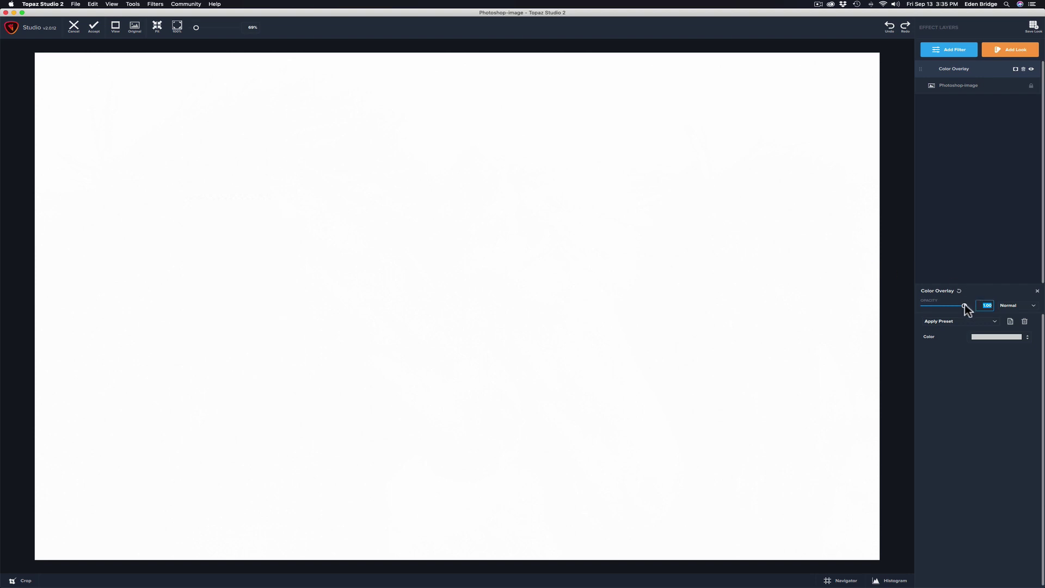
left_click(1033, 308)
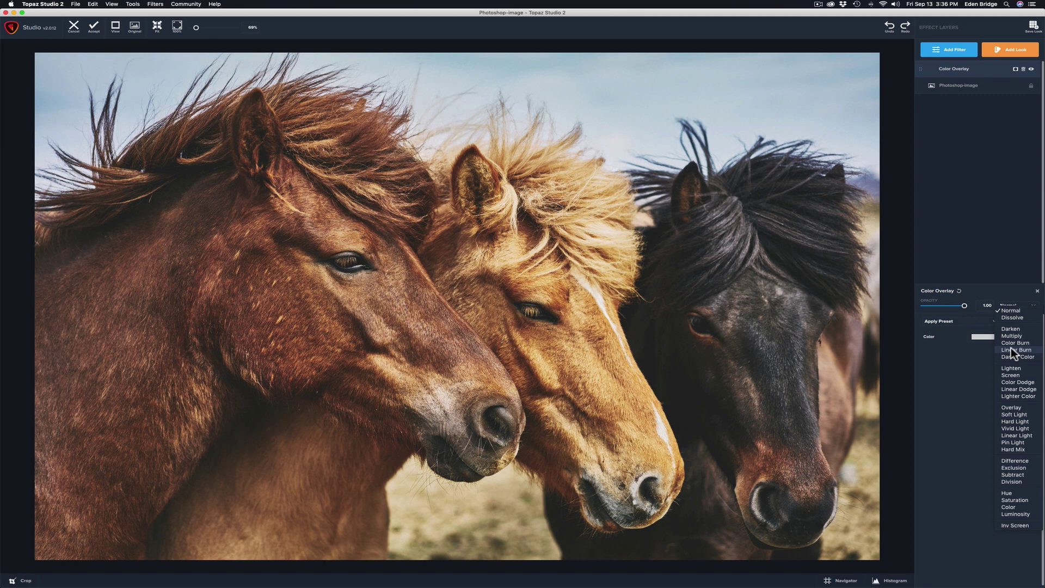
left_click(975, 355)
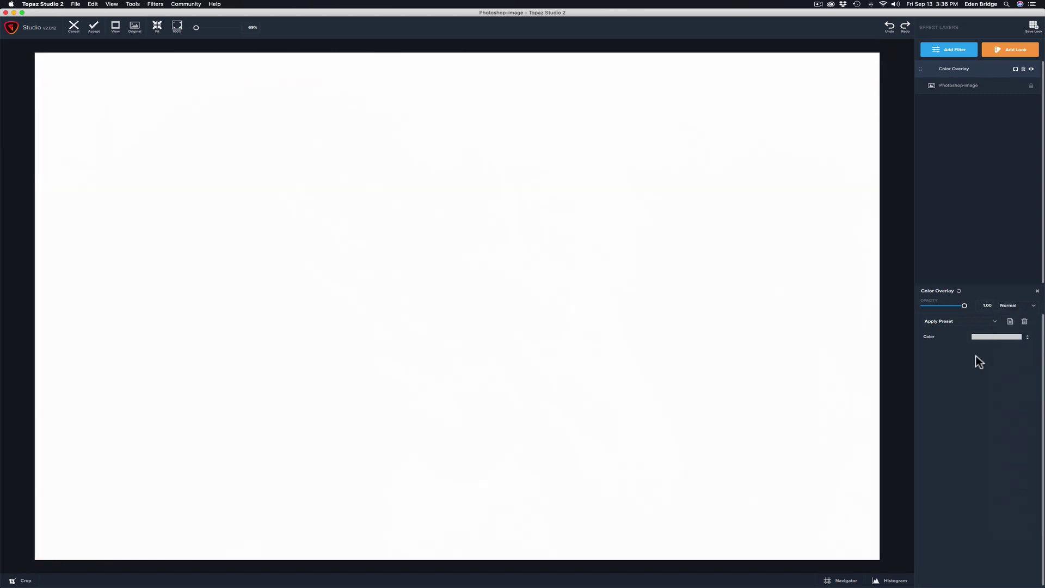
Step: Change the overlay color to a muted medium brown by adjusting its hue and brightness
left_click(996, 336)
left_click_drag(237, 255, 245, 250)
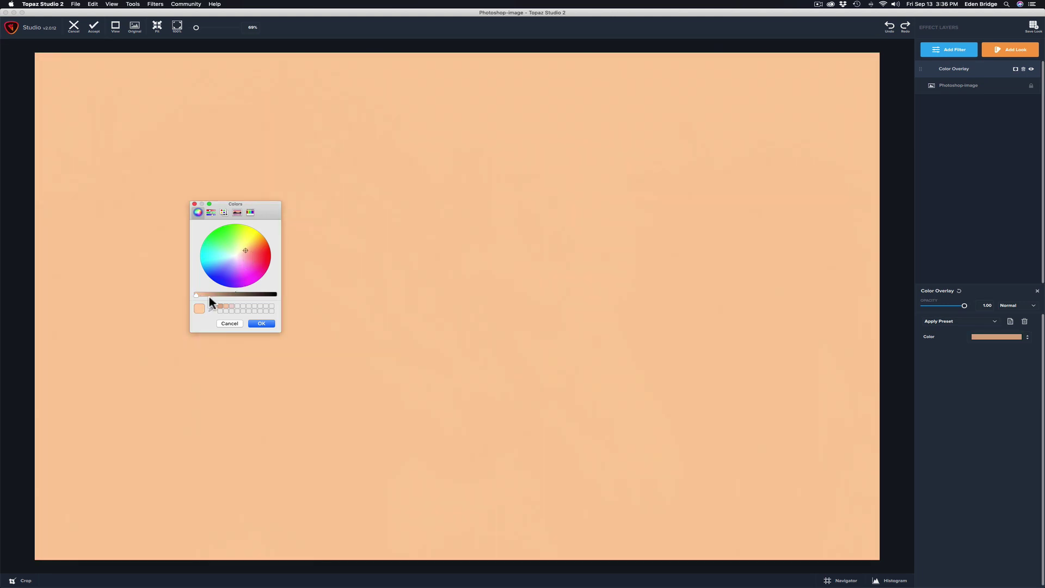
left_click_drag(196, 296, 237, 294)
left_click_drag(251, 252, 248, 253)
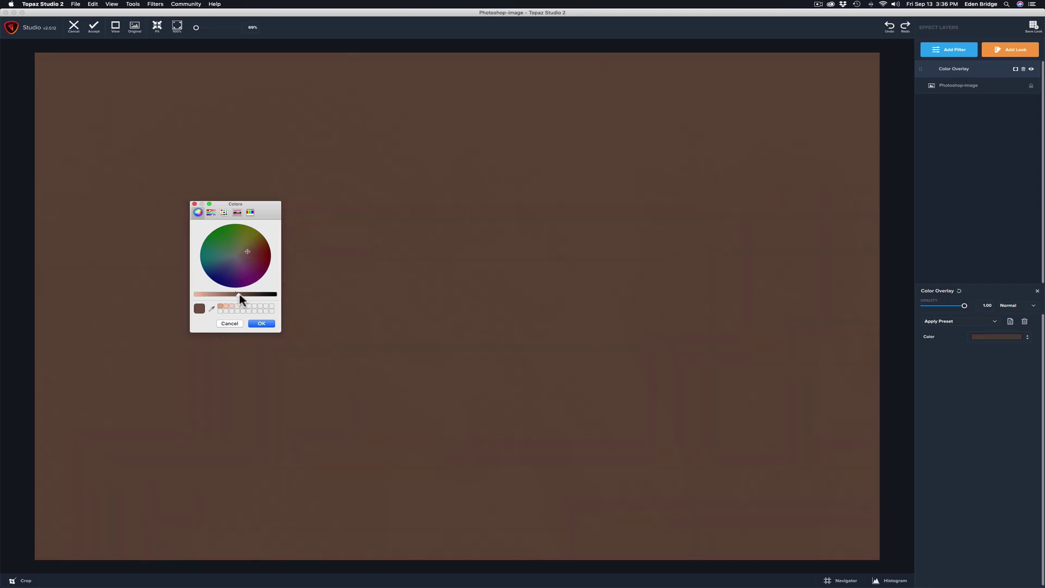
left_click_drag(239, 295, 231, 295)
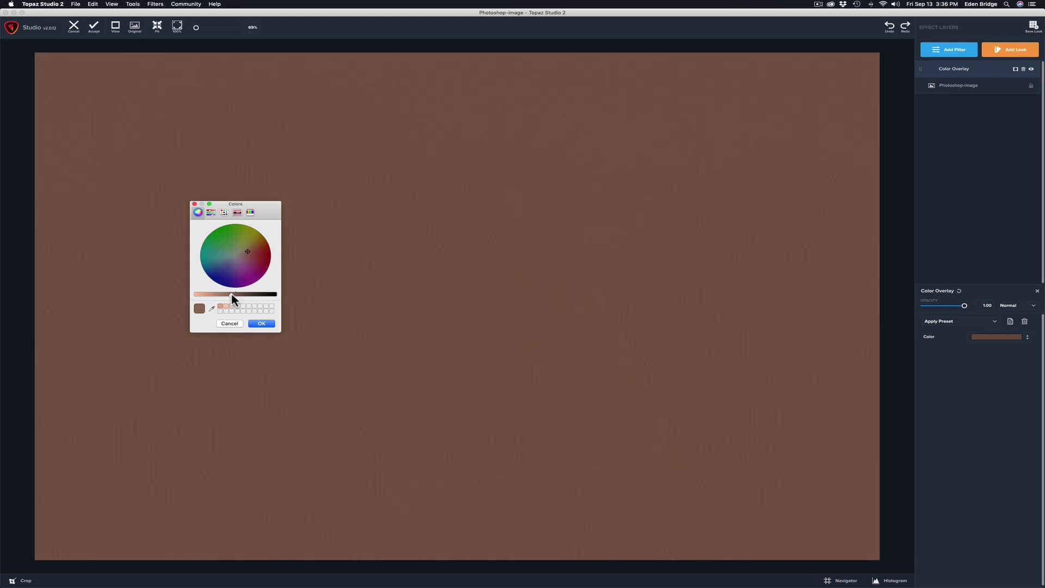
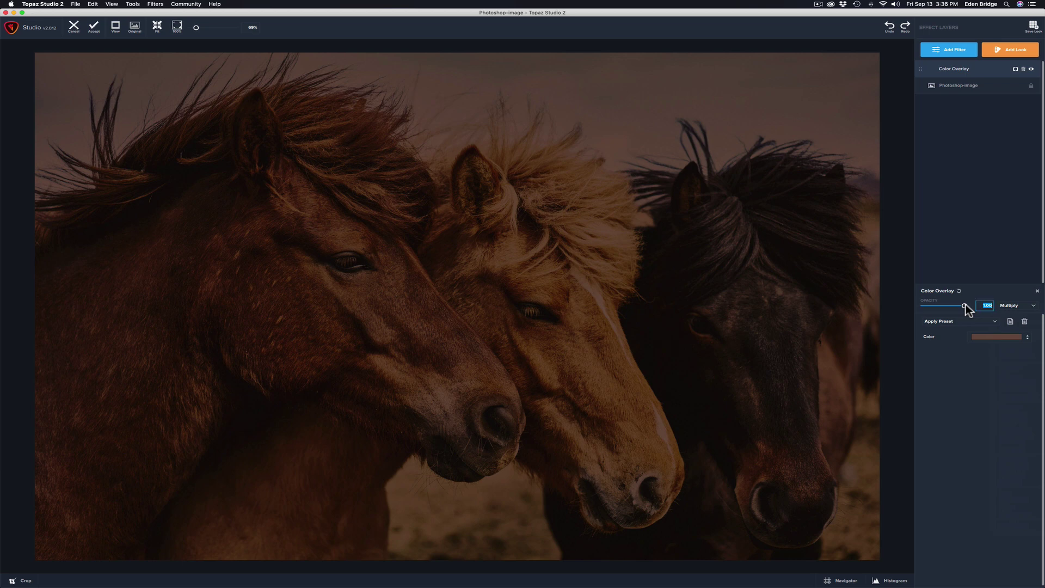
Step: Lower the Color Overlay opacity to 0.50 and change its color to a lighter, muted reddish brown
left_click_drag(964, 308, 947, 308)
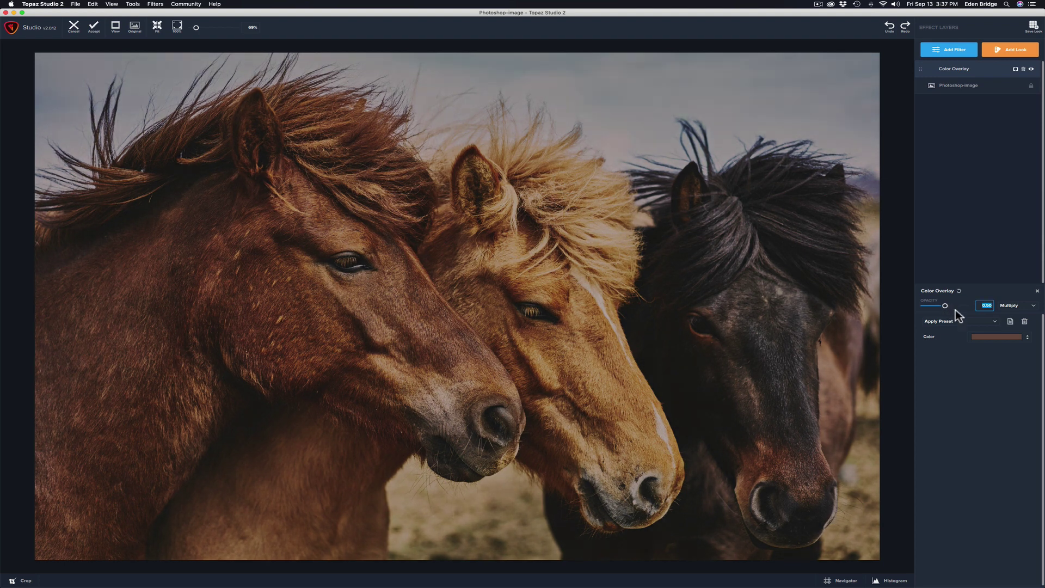
left_click(1004, 337)
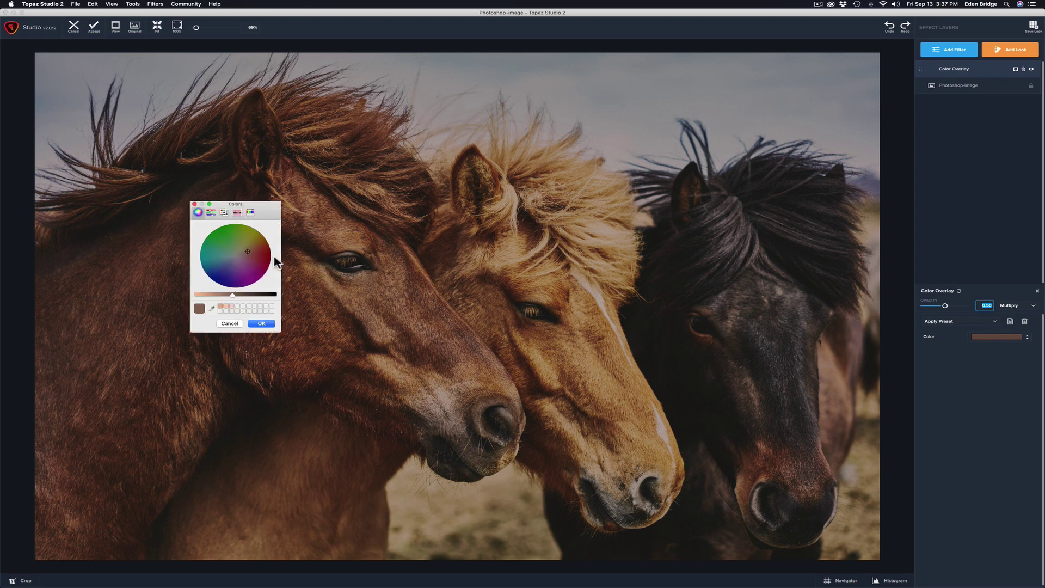
left_click_drag(248, 256, 258, 264)
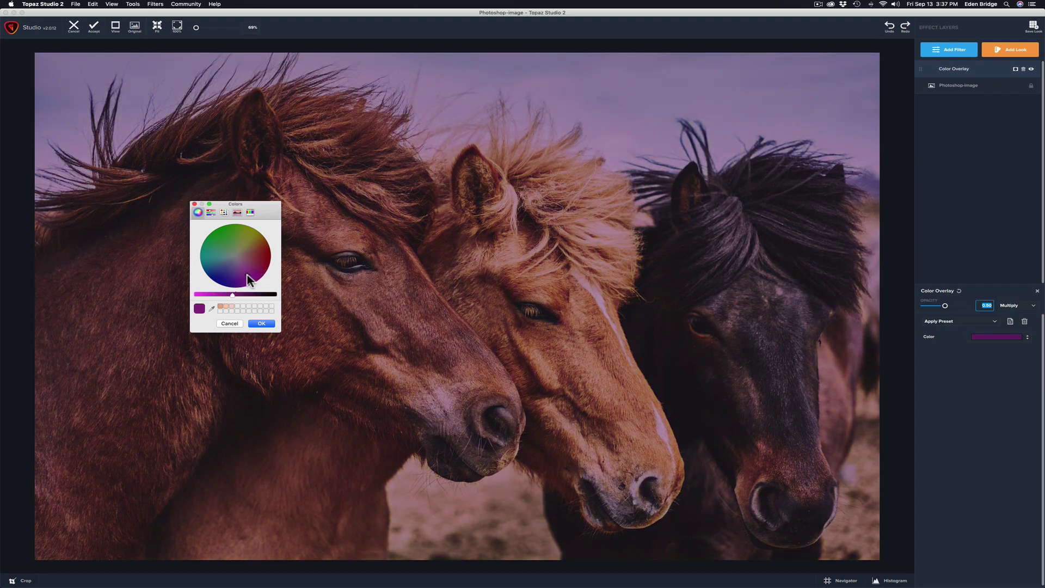
left_click_drag(234, 281, 250, 252)
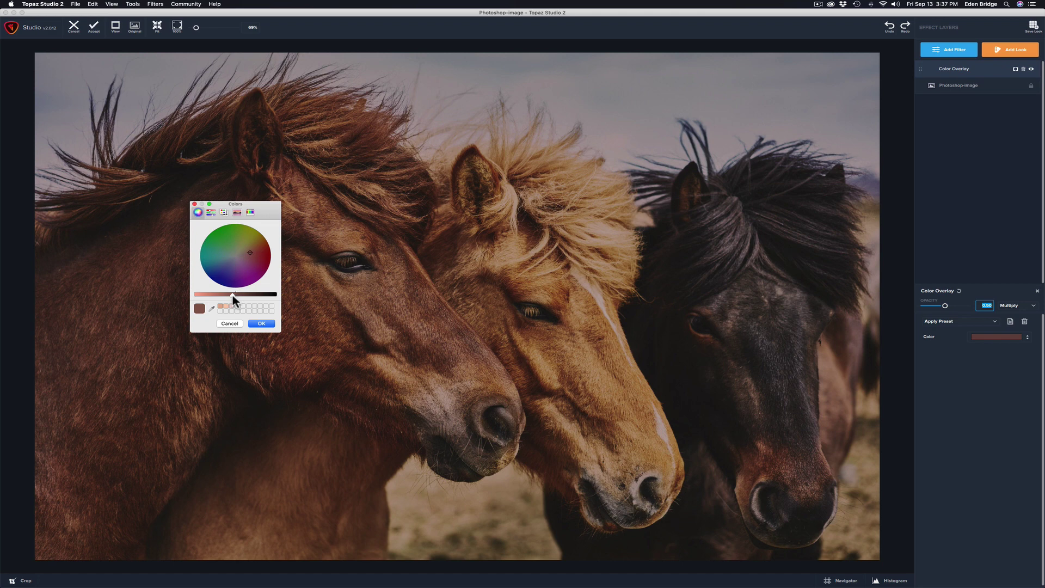
mouse_move(233, 294)
left_mouse_down()
mouse_move(260, 295)
mouse_move(203, 295)
mouse_move(213, 295)
left_mouse_up()
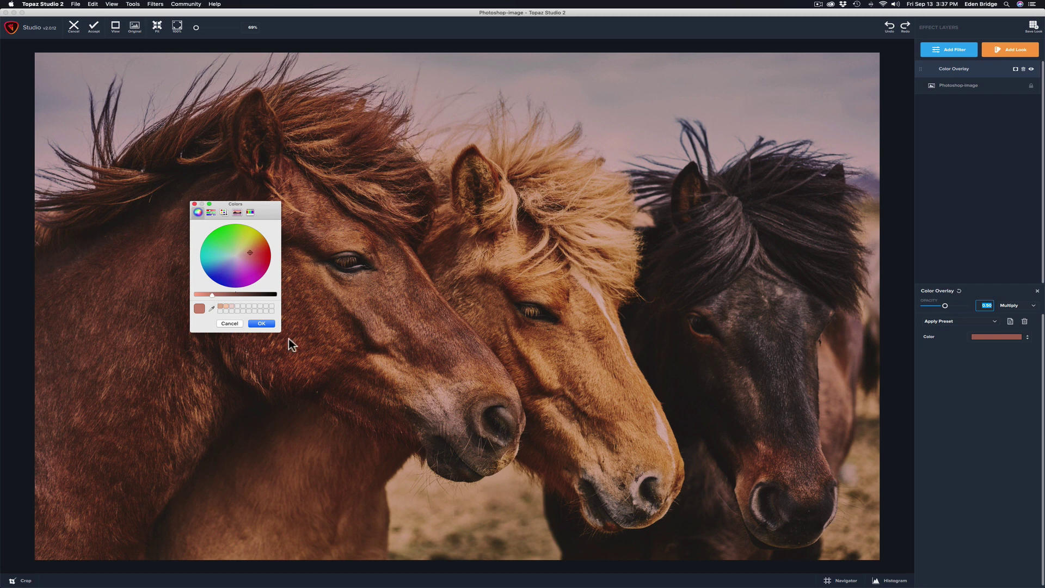
left_click(262, 324)
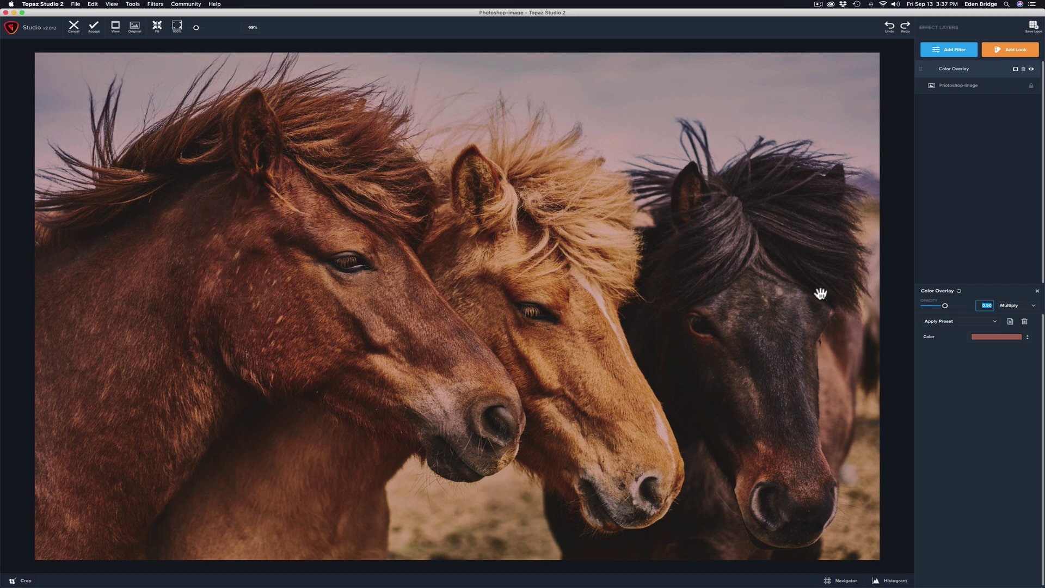
Step: Switch the Color Overlay filter to the Linear Light blend mode and set its opacity to 0.23
left_click(1033, 305)
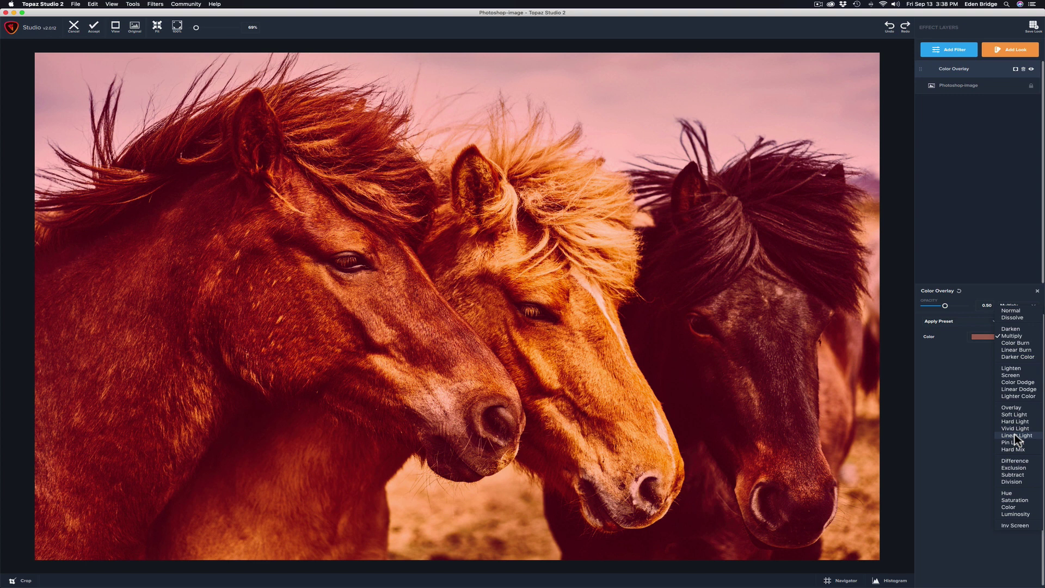
left_click(1015, 435)
left_click_drag(945, 306, 934, 308)
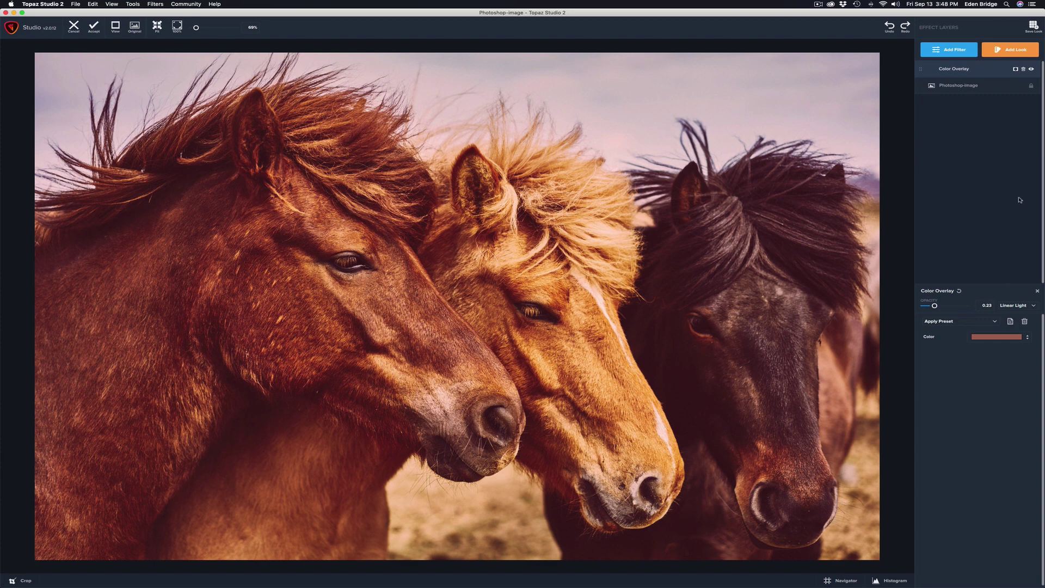
Step: Replace the Color Overlay layer with a Black and White filter that uses the Dark and Smooth preset
left_click(1023, 69)
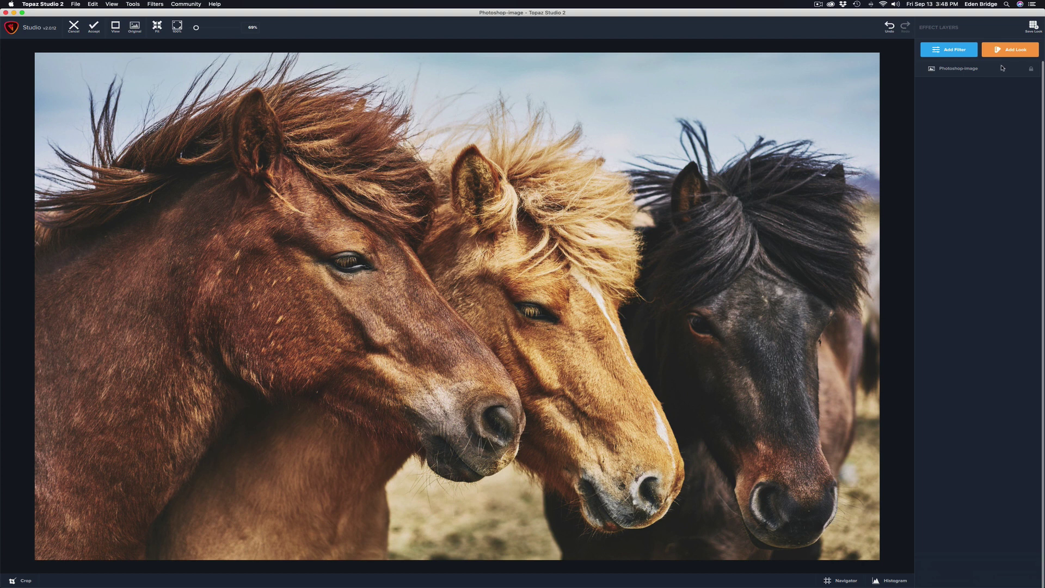
left_click(952, 49)
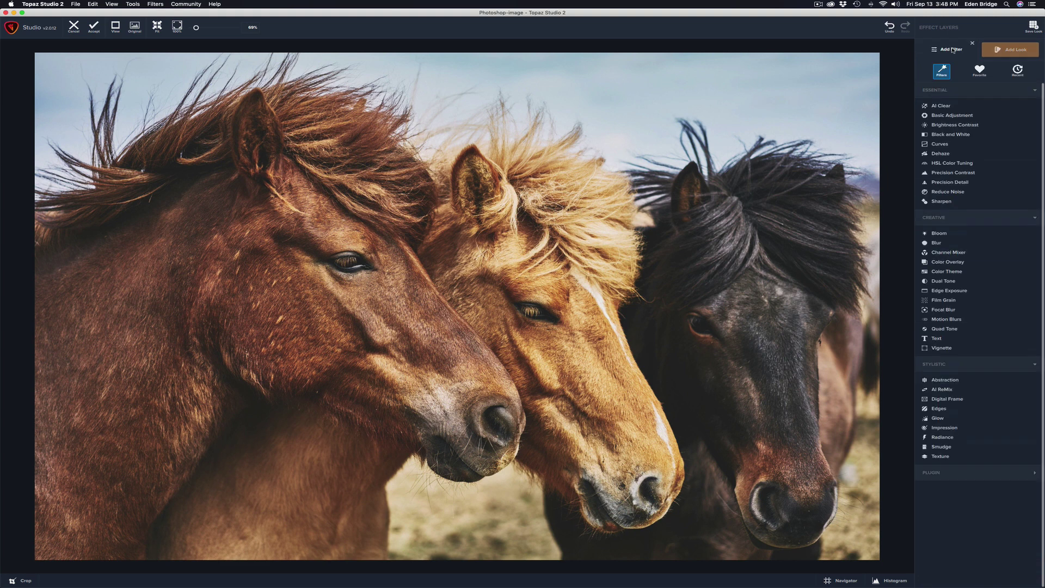
left_click(950, 135)
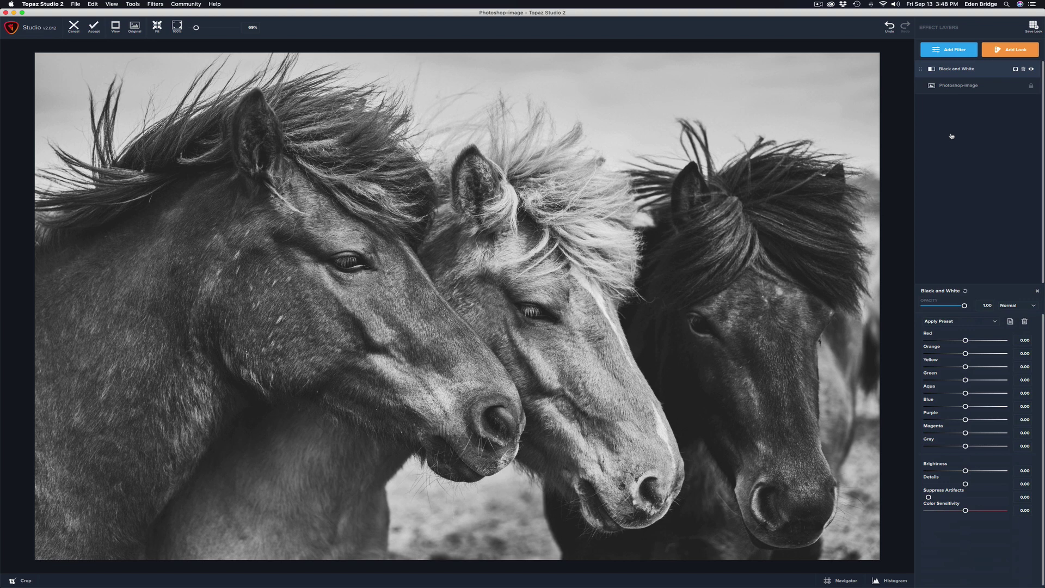
left_click(995, 321)
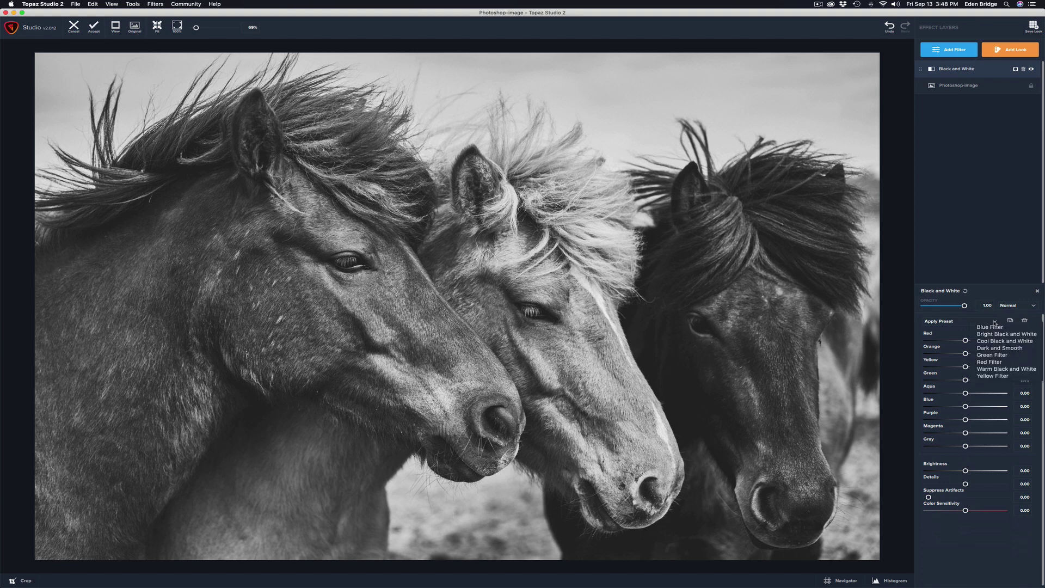
left_click(999, 348)
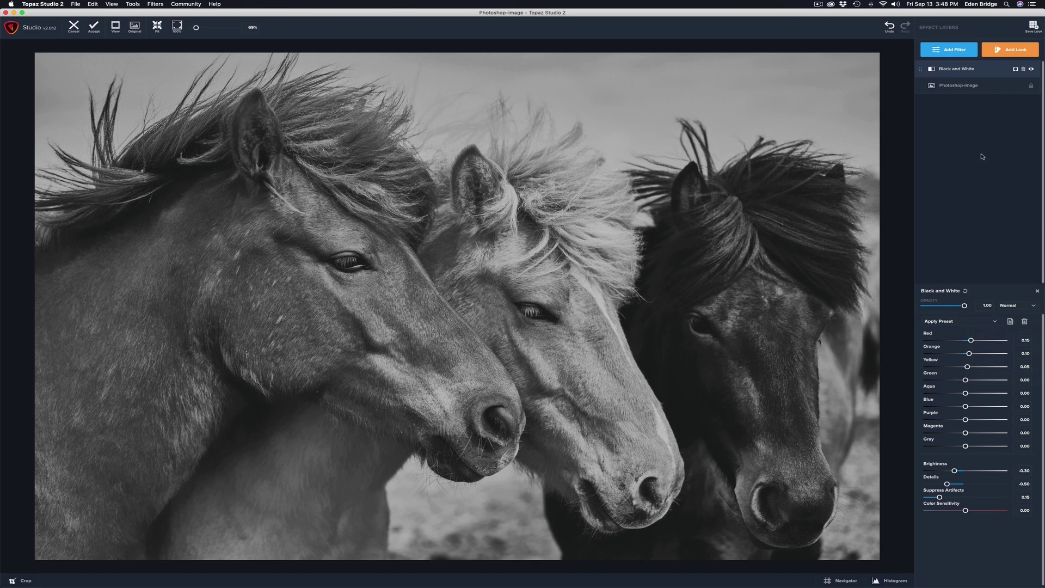
Step: Add a Color Overlay filter above the Black and White layer and set its color to salmon orange
left_click(949, 50)
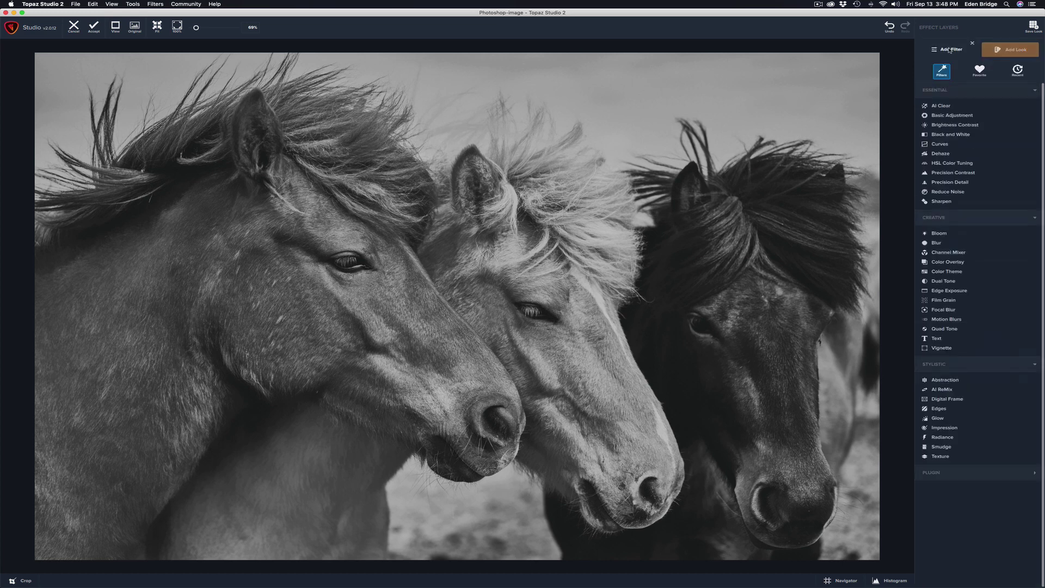
left_click(950, 261)
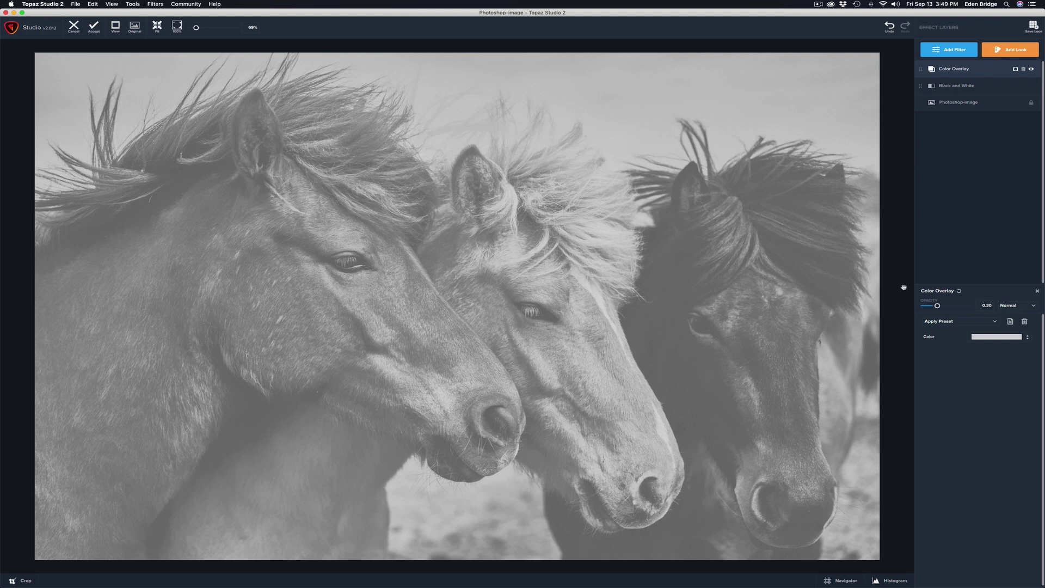
left_click(996, 337)
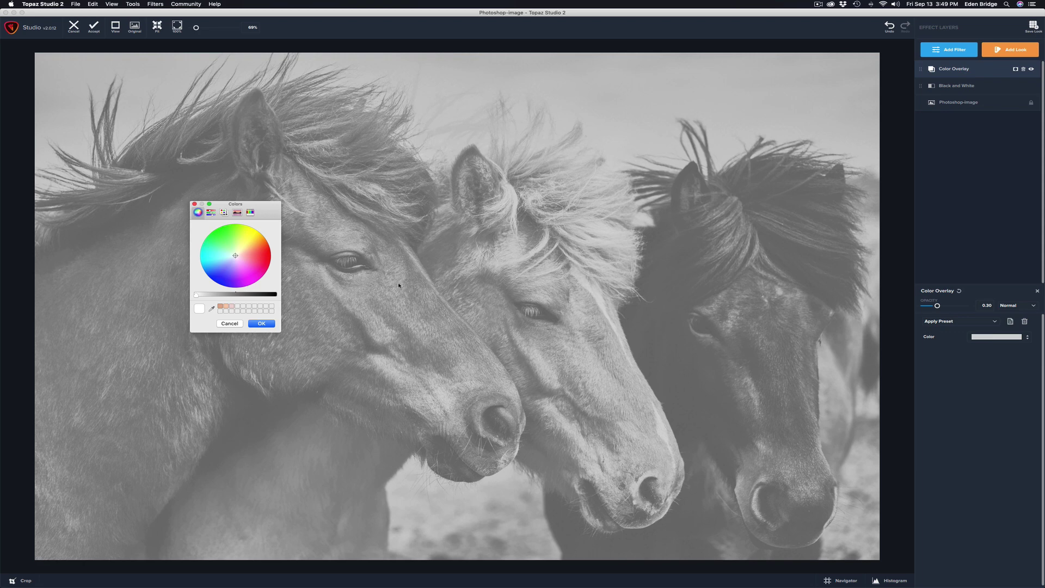
left_click(249, 254)
left_click_drag(250, 255, 252, 252)
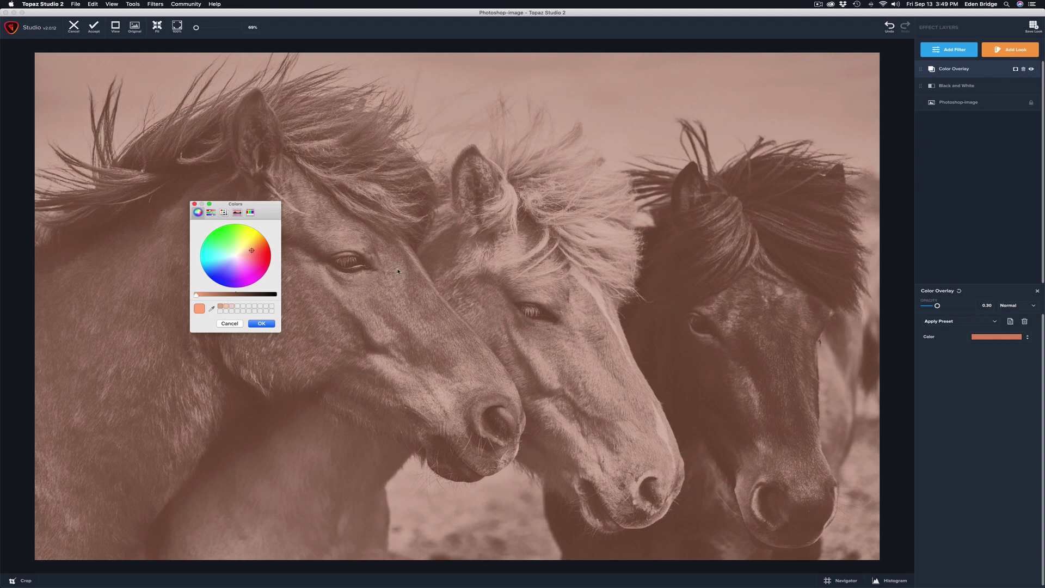
left_click(261, 323)
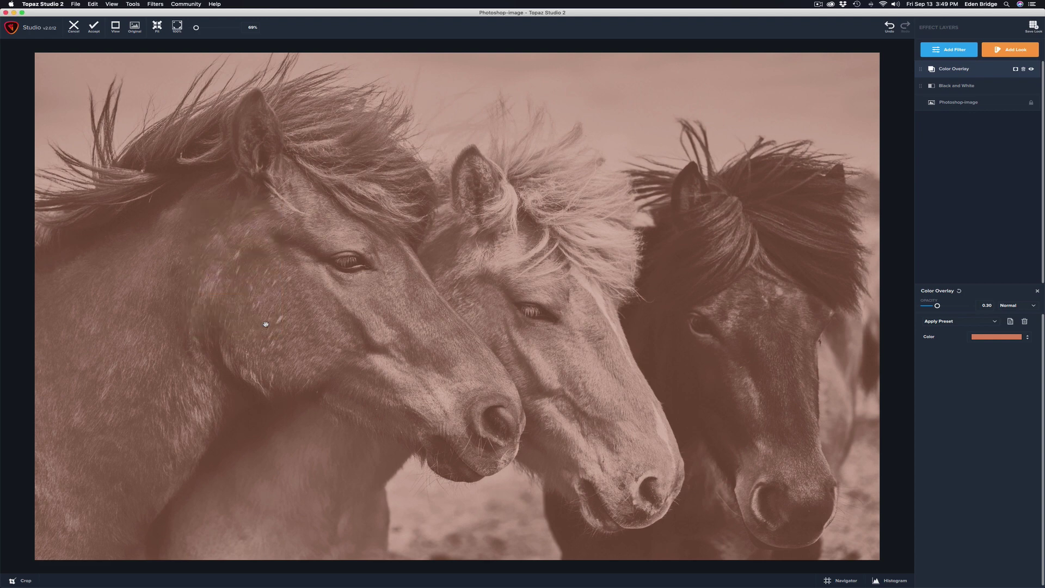
Step: Set the new Color Overlay filter's opacity to 1.00
left_click(986, 306)
type("1")
key("Return")
double_click(984, 305)
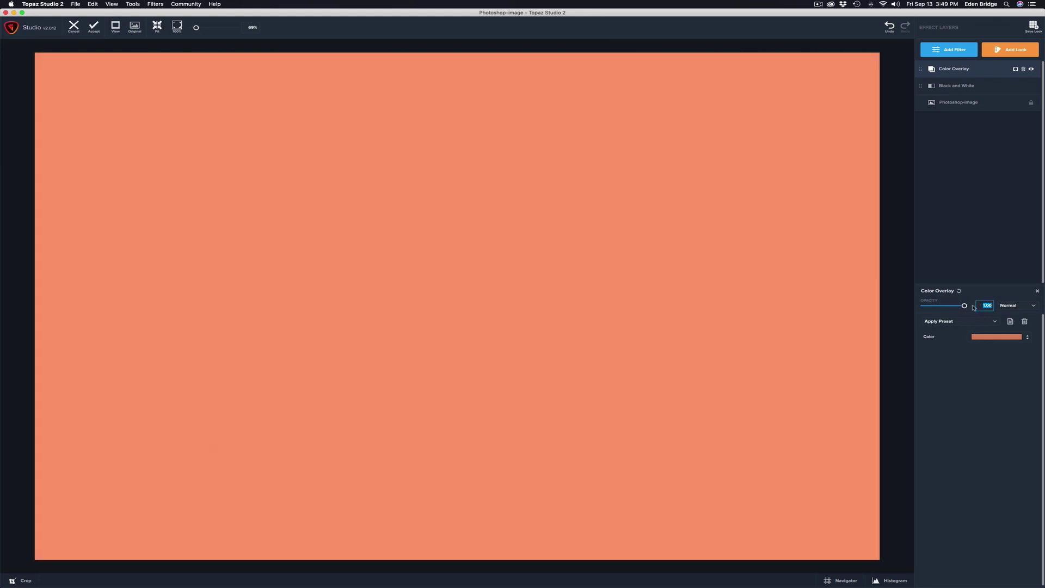
Step: Set the Color Overlay blend mode to Color Burn and lower its opacity to 0.44
left_click(1033, 307)
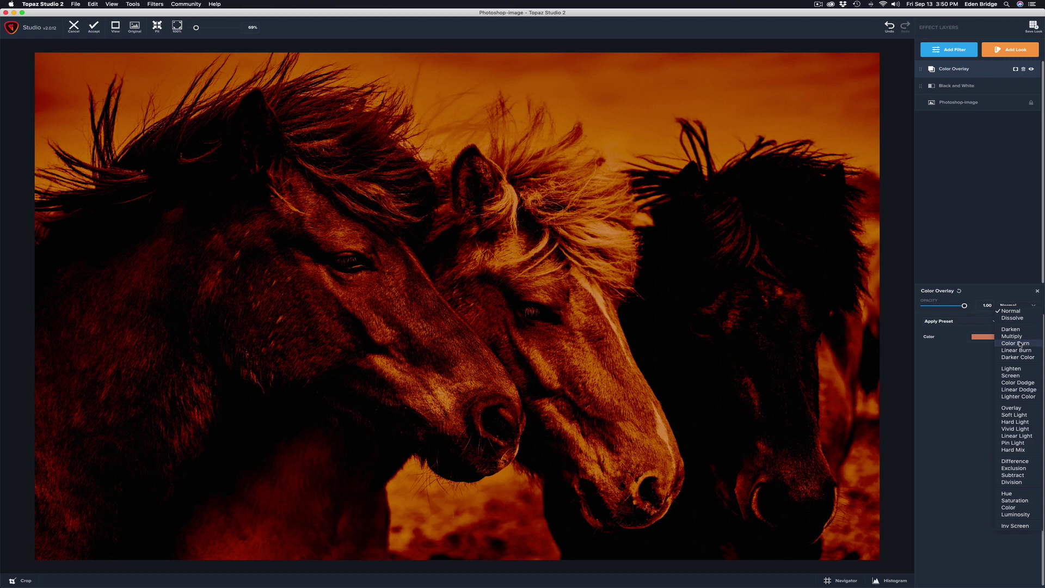
left_click(1020, 344)
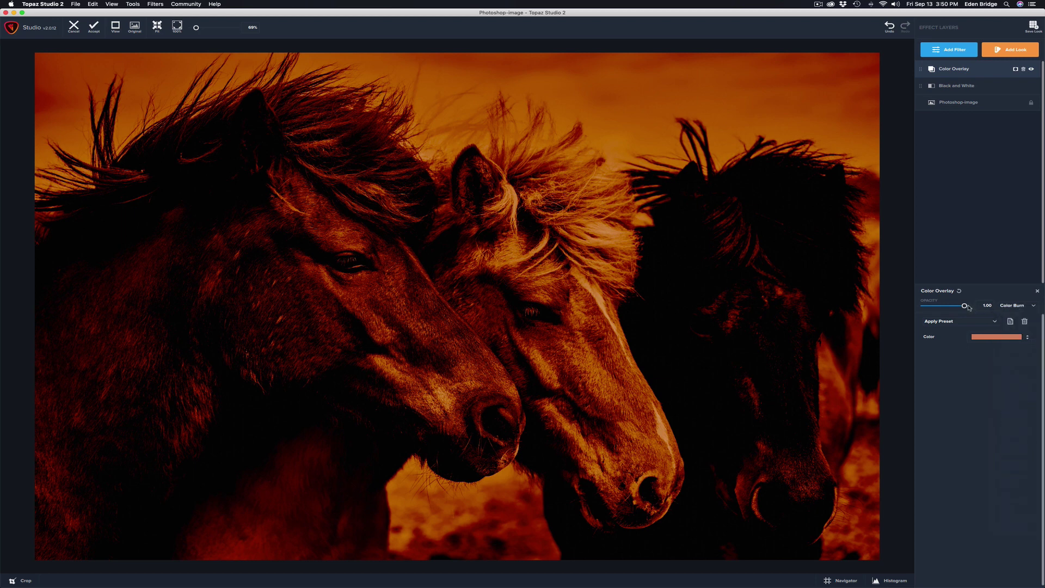
left_click_drag(965, 306, 943, 306)
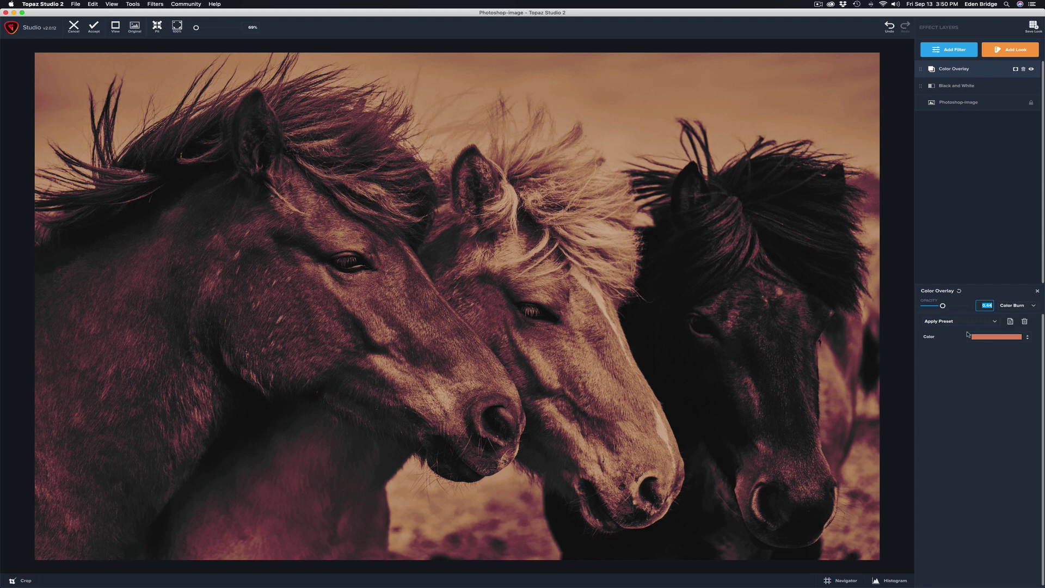
Step: Shift the overlay color from salmon orange to a pale, desaturated peach for a sepia look
left_click(996, 337)
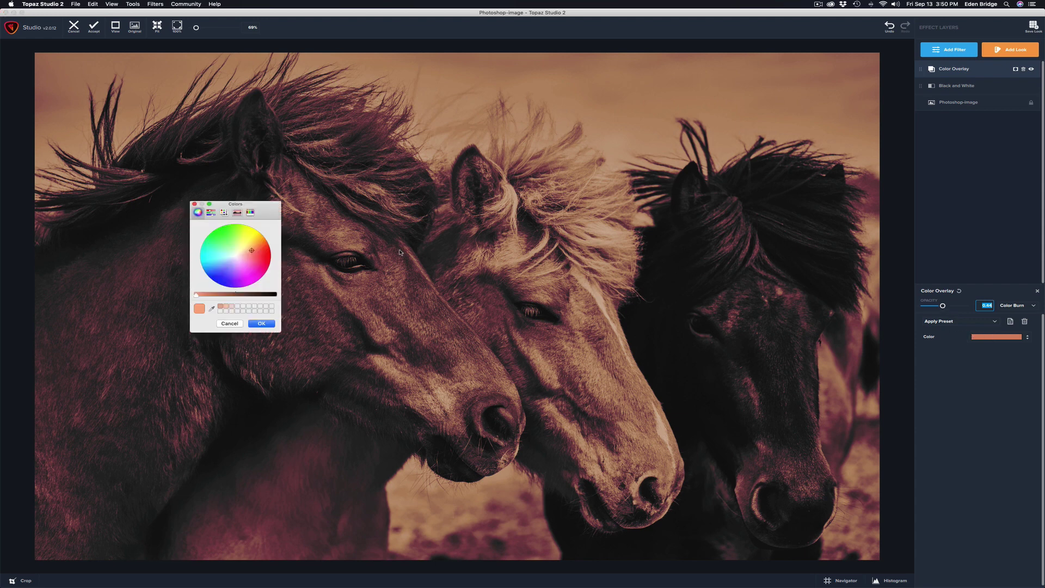
mouse_move(197, 296)
left_mouse_down()
mouse_move(222, 298)
mouse_move(187, 297)
left_mouse_up()
mouse_move(251, 251)
left_mouse_down()
mouse_move(253, 260)
mouse_move(249, 248)
left_mouse_up()
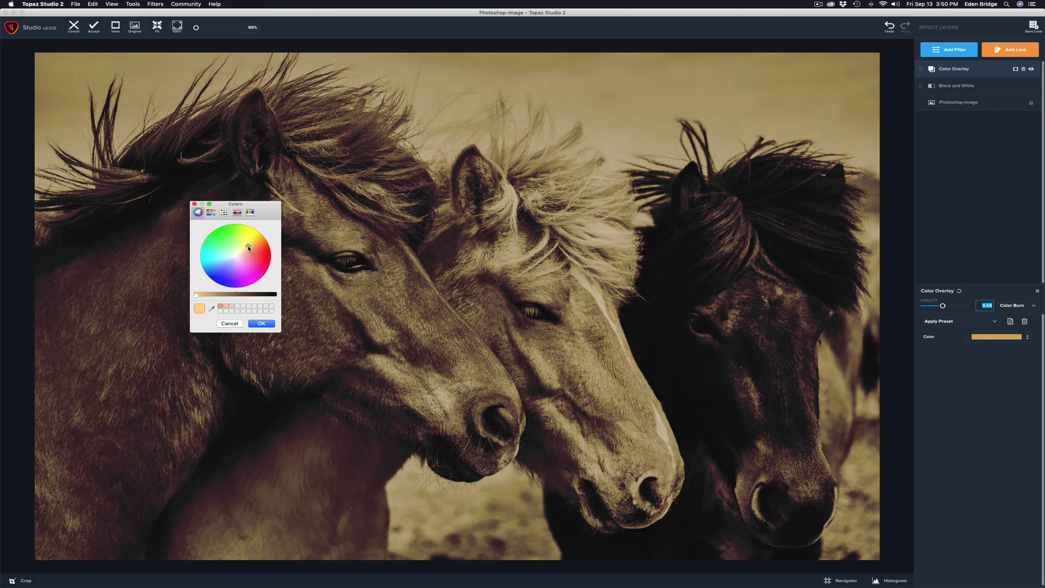
left_click_drag(250, 249, 243, 254)
left_click(267, 323)
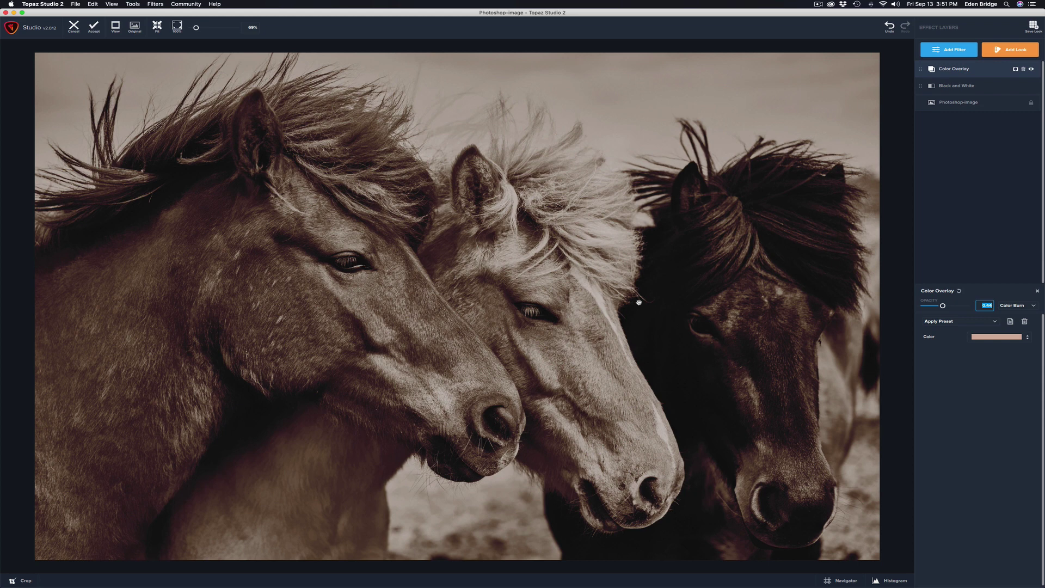
Step: Change the overlay color to a saturated blue and accept it
left_click(1027, 338)
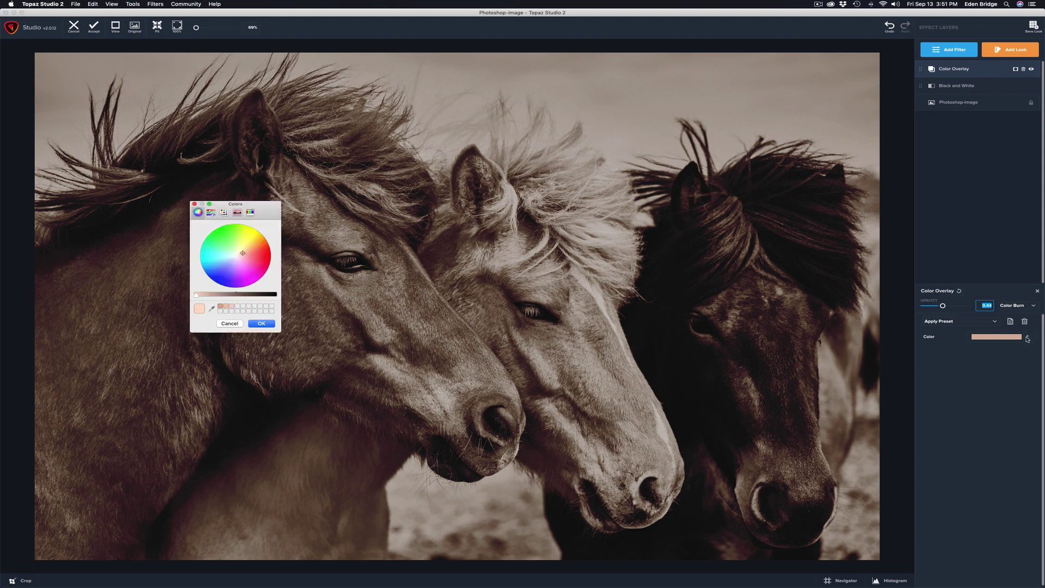
left_click(226, 276)
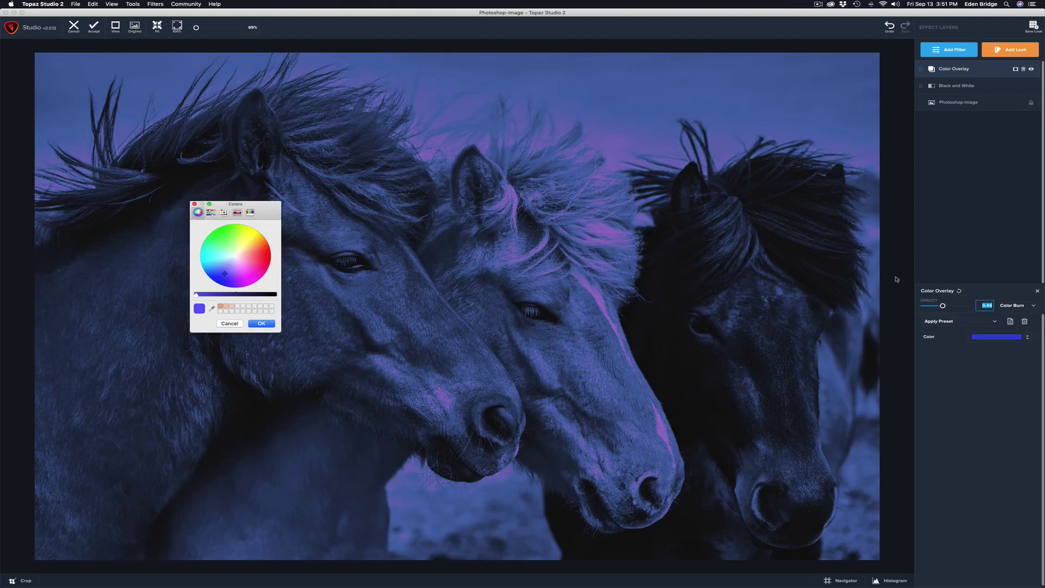
left_click(261, 325)
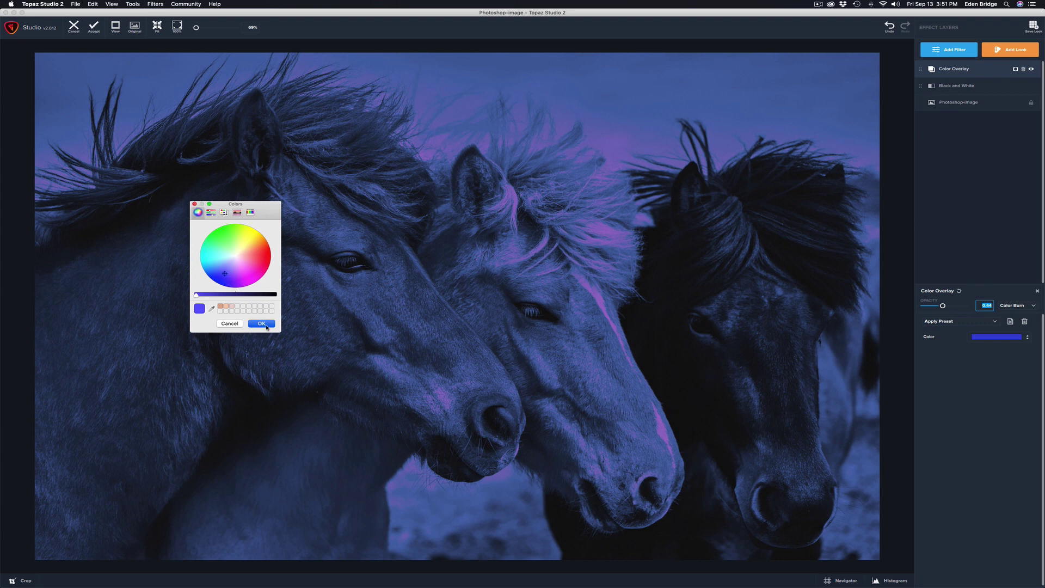
Step: Set the blue overlay's blend mode to Hard Light, try an opacity of 0.11 and raise it to 1.00
left_click(1021, 308)
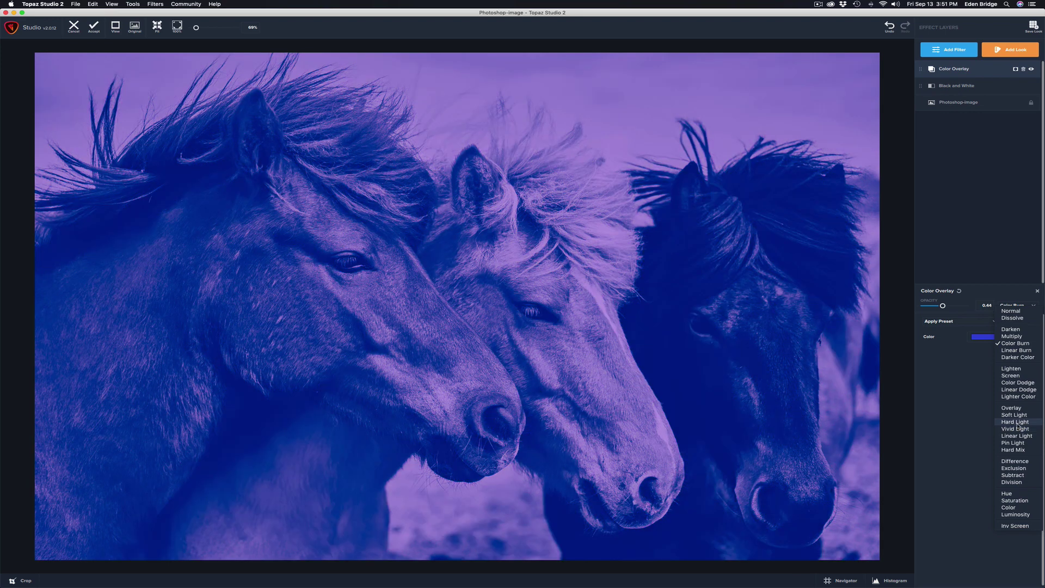
left_click(1015, 421)
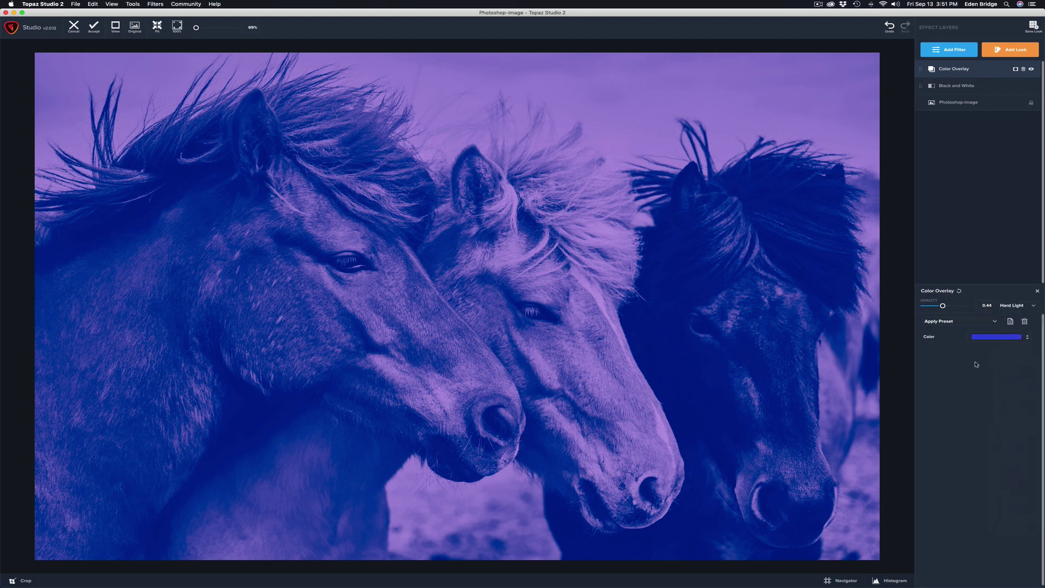
left_click_drag(943, 305, 930, 307)
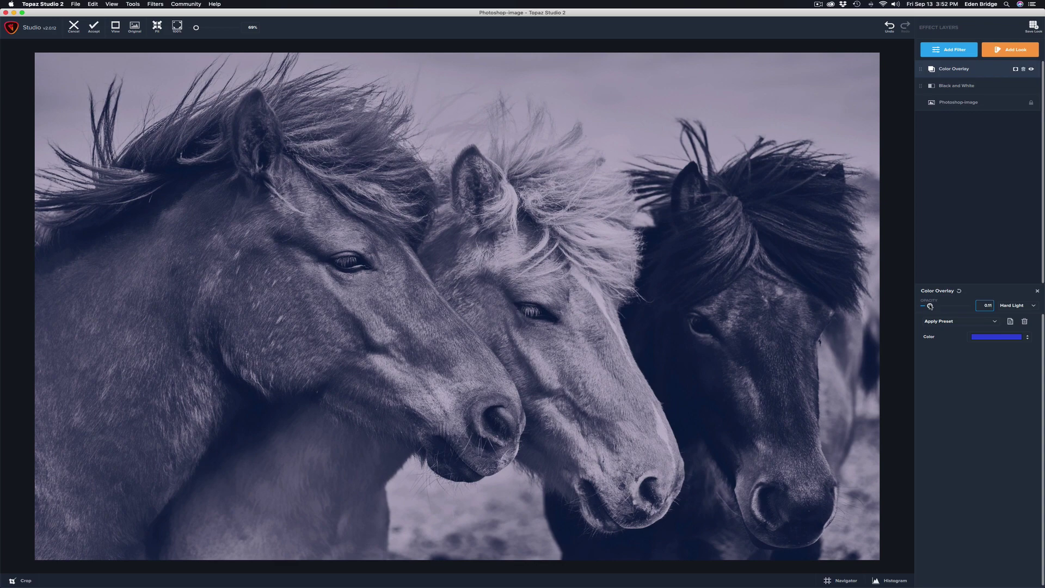
left_click_drag(930, 307, 964, 306)
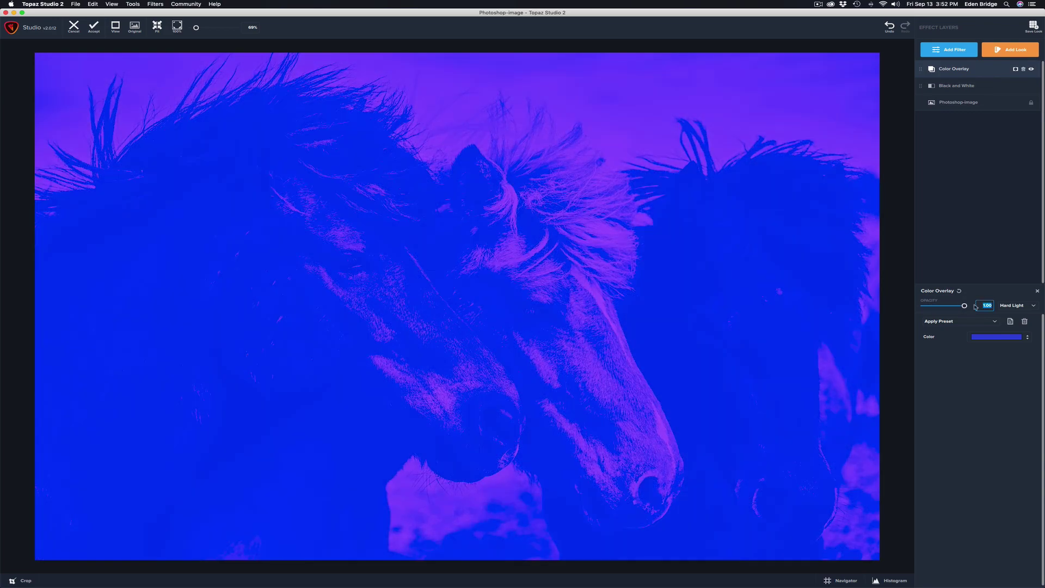
Step: Set the blue Color Overlay's blend mode to Overlay and lower its opacity to about half
left_click(1000, 337)
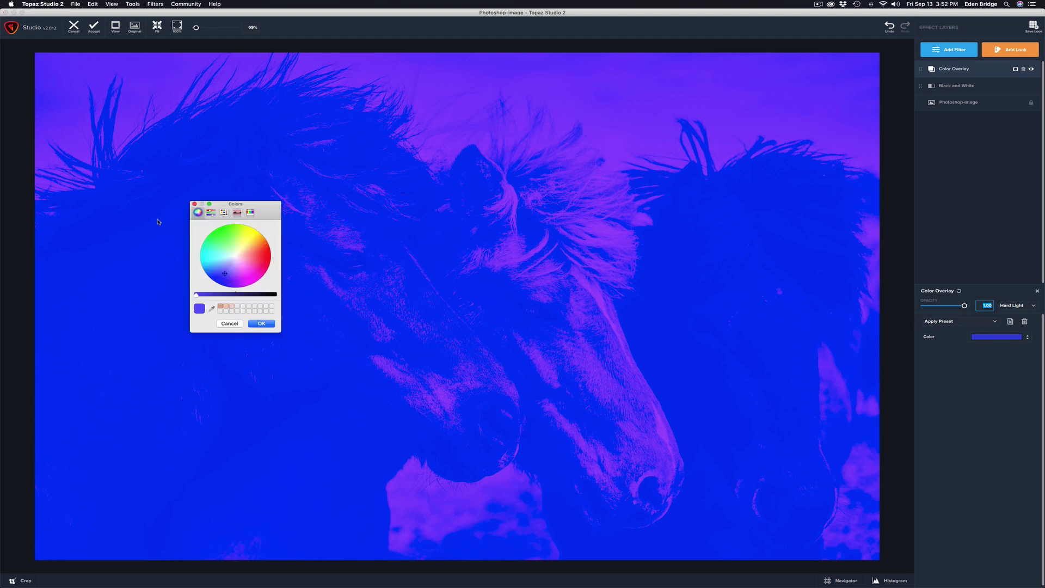
left_click(194, 203)
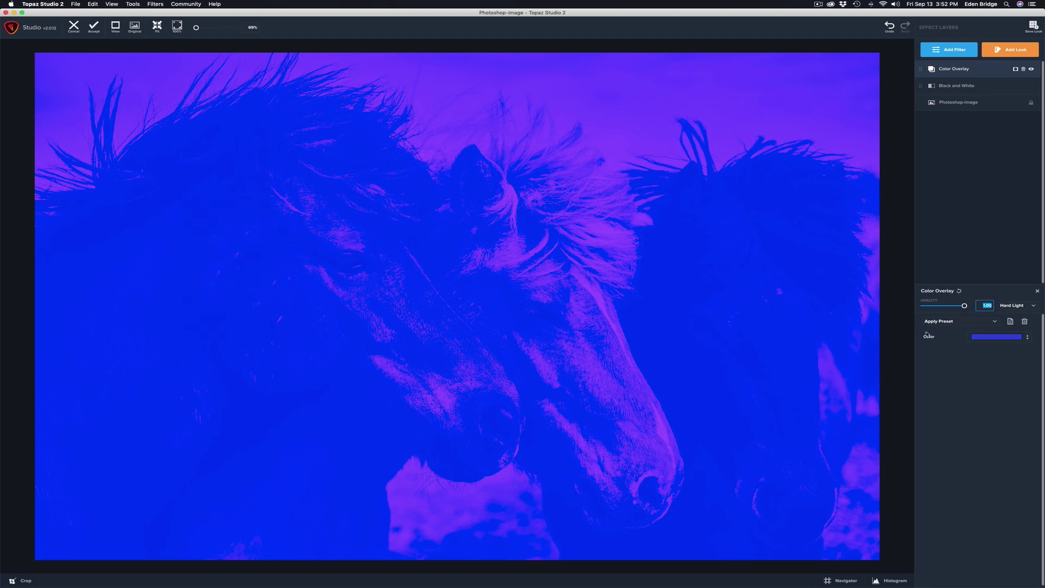
left_click(1032, 305)
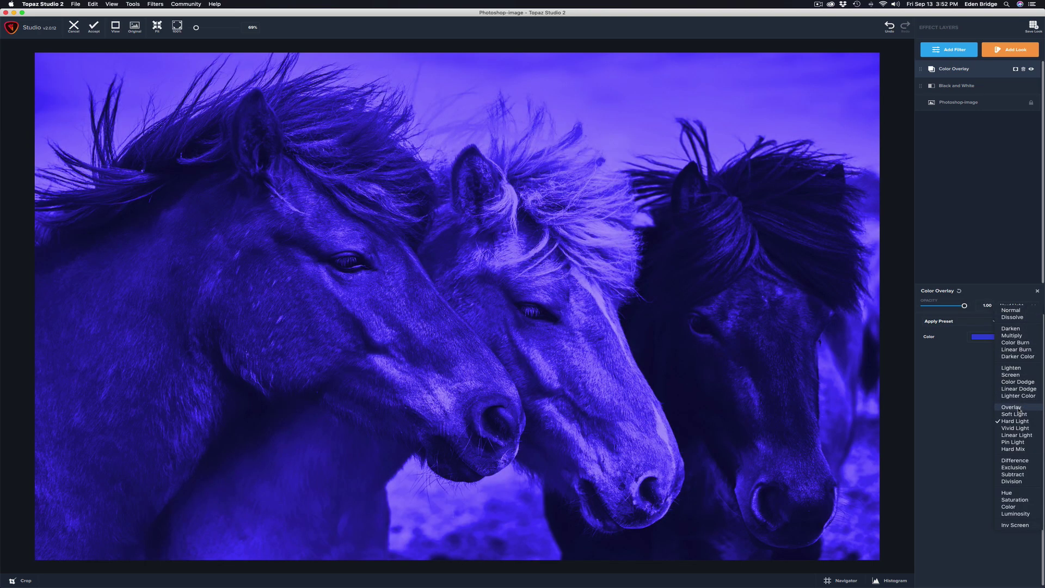
left_click(1012, 407)
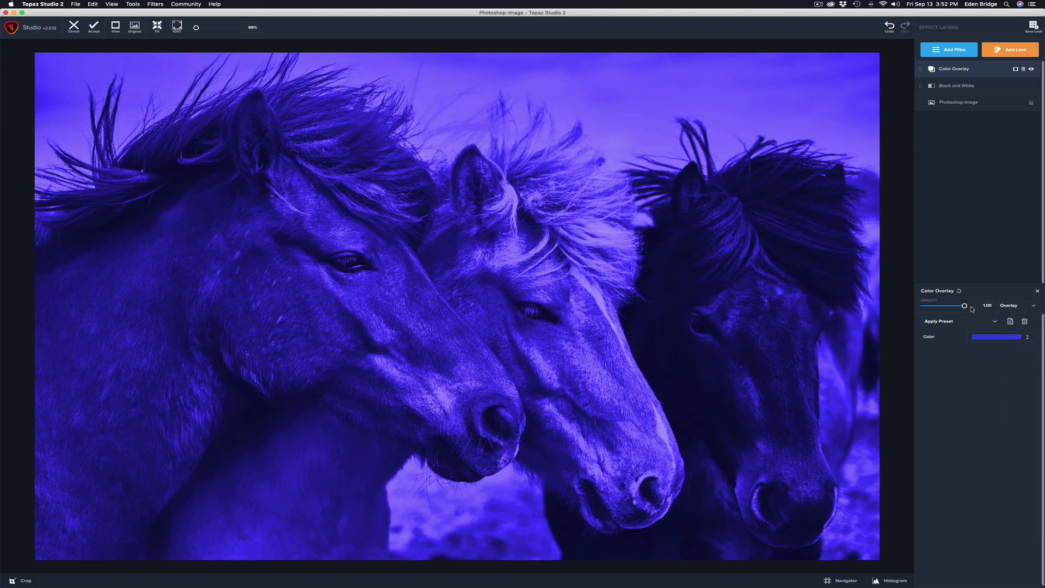
left_click_drag(964, 307, 942, 307)
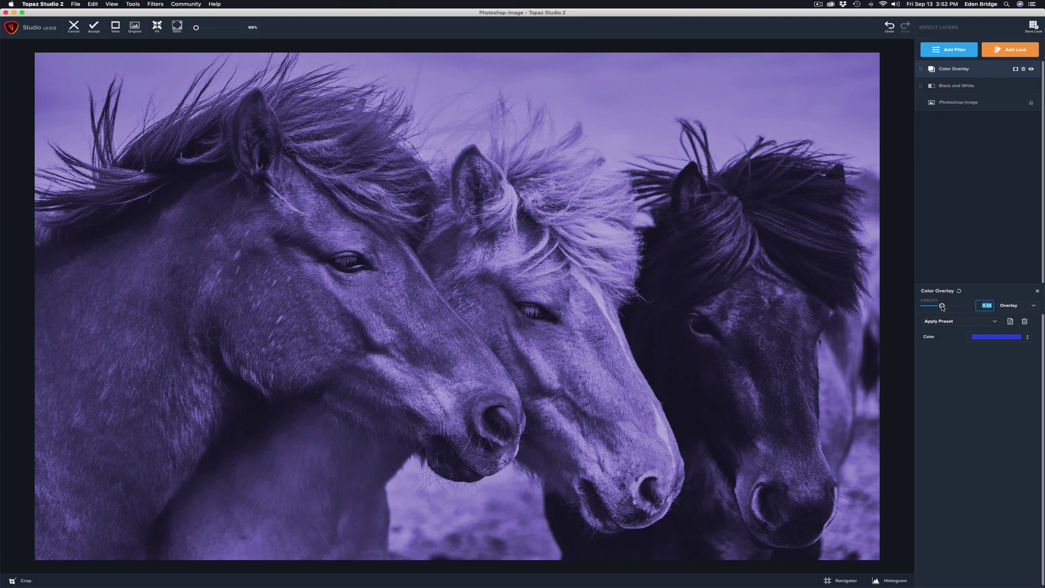
Step: Change the overlay color from blue to a warm orange, darken it to a muted brown for a sepia tone, and accept it
left_click(1000, 338)
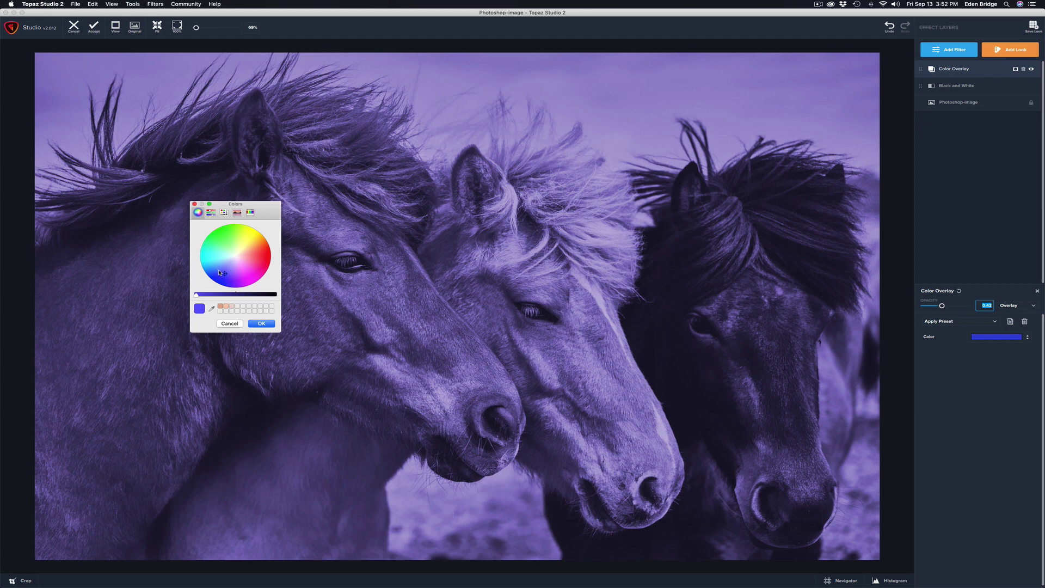
left_click_drag(225, 274, 230, 270)
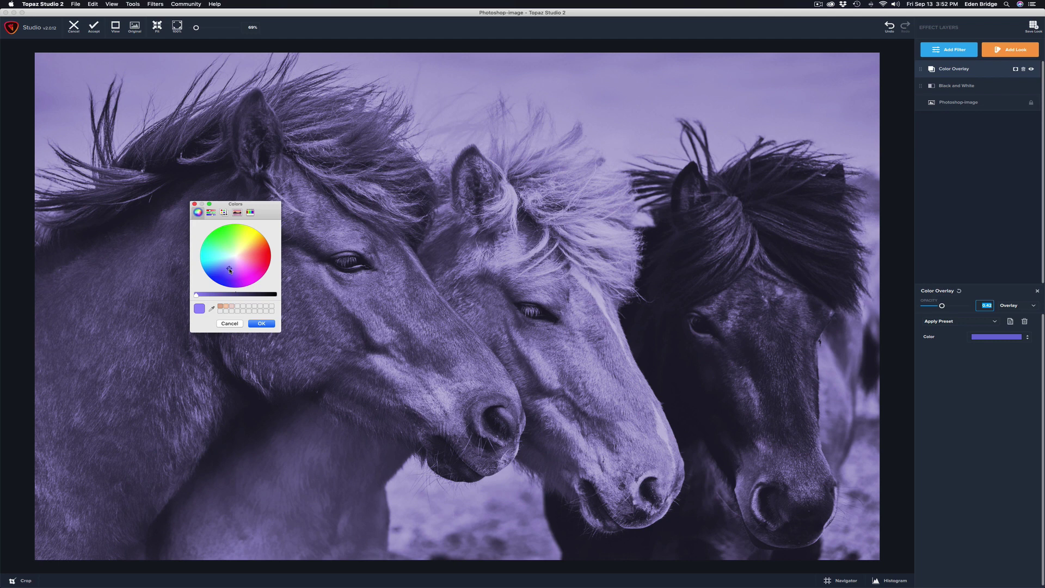
mouse_move(230, 270)
left_mouse_down()
mouse_move(260, 260)
mouse_move(258, 246)
mouse_move(251, 250)
left_mouse_up()
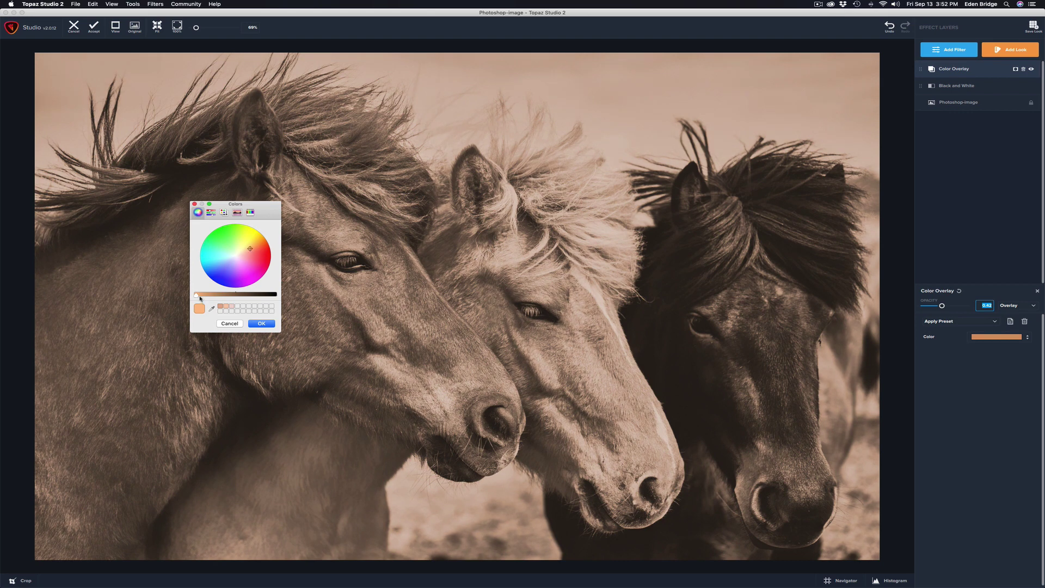
left_click_drag(197, 297, 220, 299)
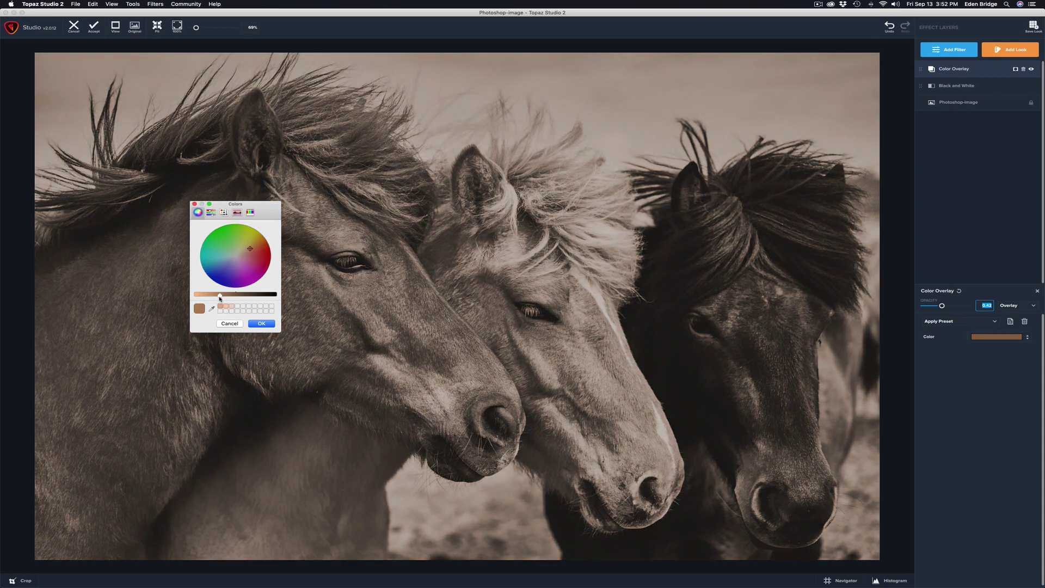
left_click(268, 324)
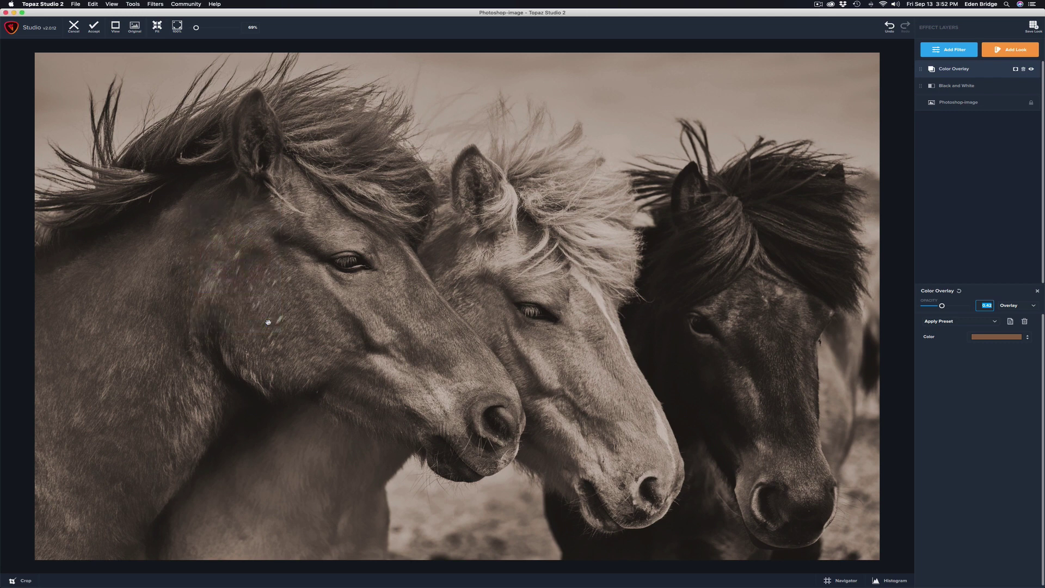